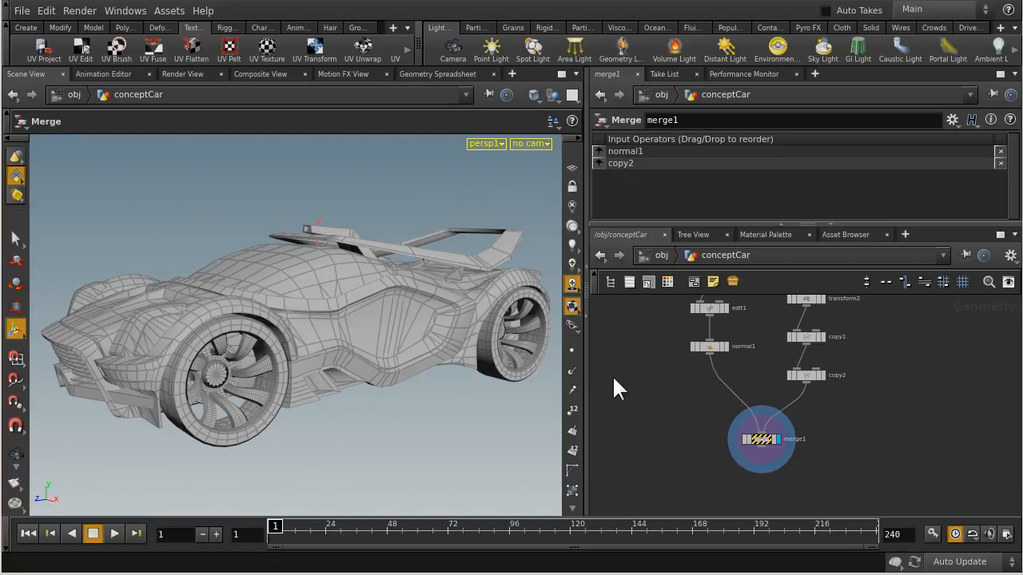
# Enter the wheel_1 subnetwork from the conceptCar network and select its transform2 node.
pyautogui.click(700, 348)
pyautogui.moveTo(664, 368); pyautogui.dragTo(630, 388, button='middle')
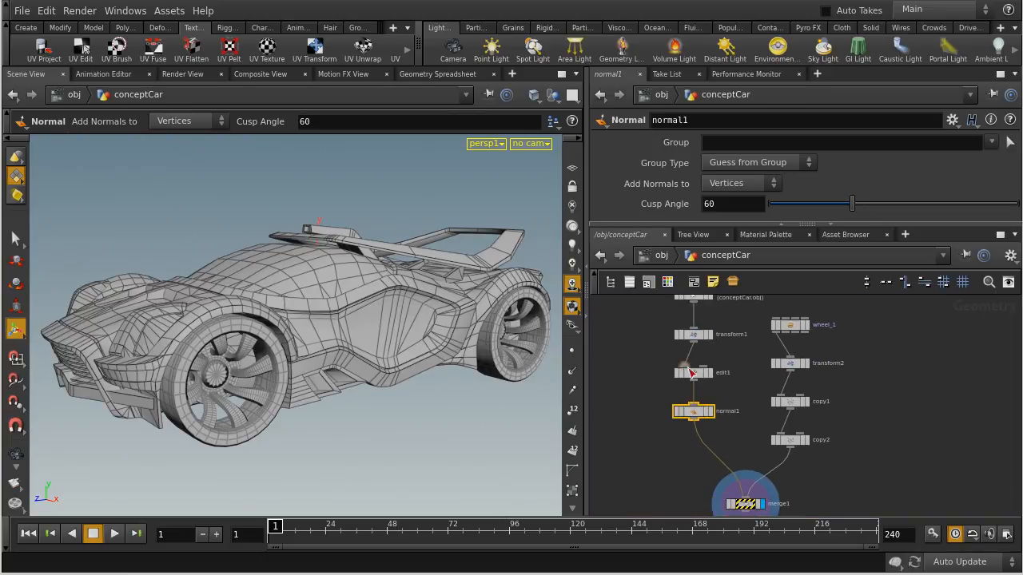
pyautogui.moveTo(694, 409); pyautogui.dragTo(887, 407, button='middle')
pyautogui.click(789, 440)
pyautogui.moveTo(789, 439); pyautogui.dragTo(727, 406, button='middle')
pyautogui.click(908, 398)
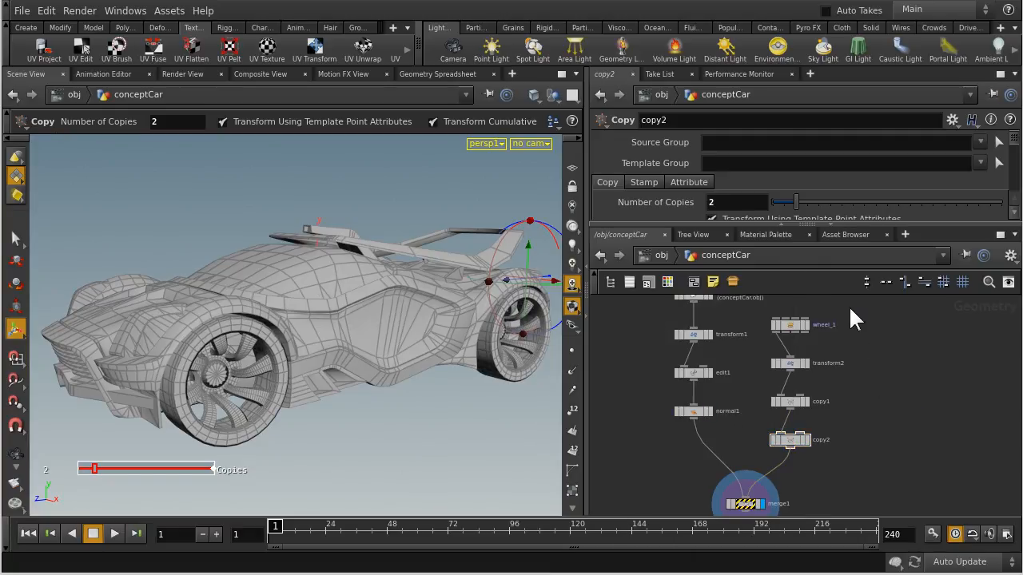
pyautogui.moveTo(767, 337); pyautogui.dragTo(768, 338)
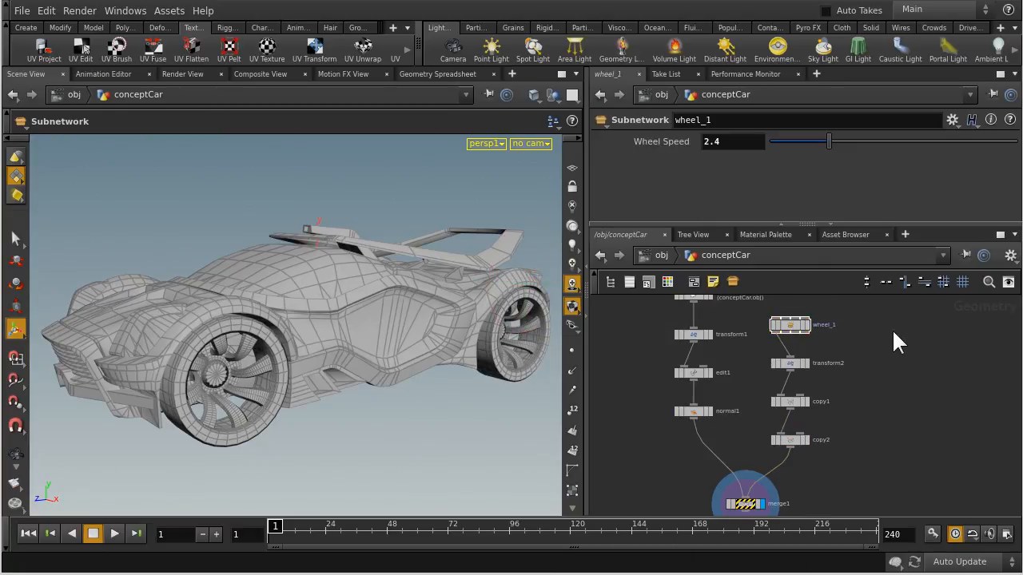
pyautogui.doubleClick(795, 326)
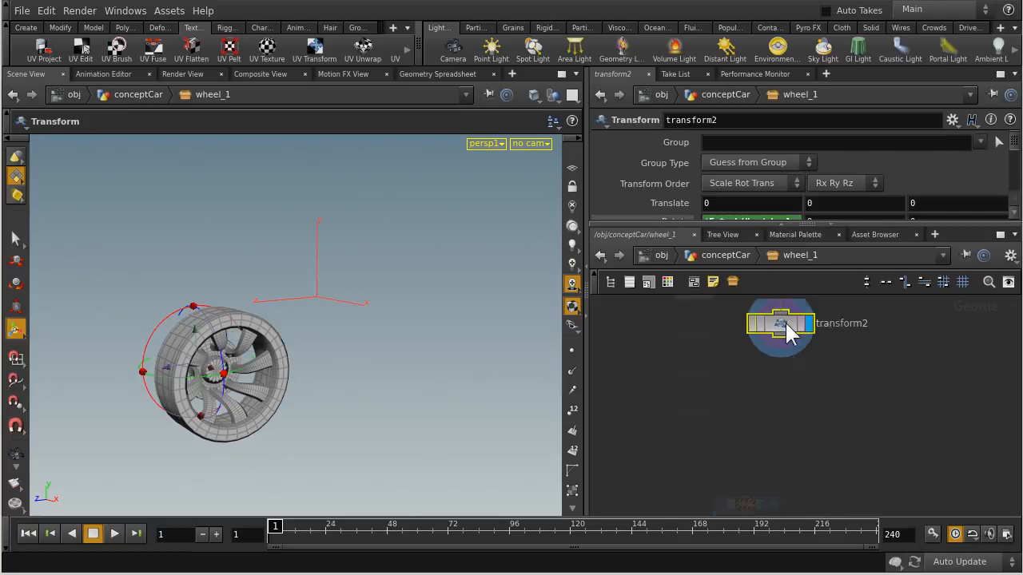
pyautogui.moveTo(943, 329); pyautogui.dragTo(914, 373, button='middle')
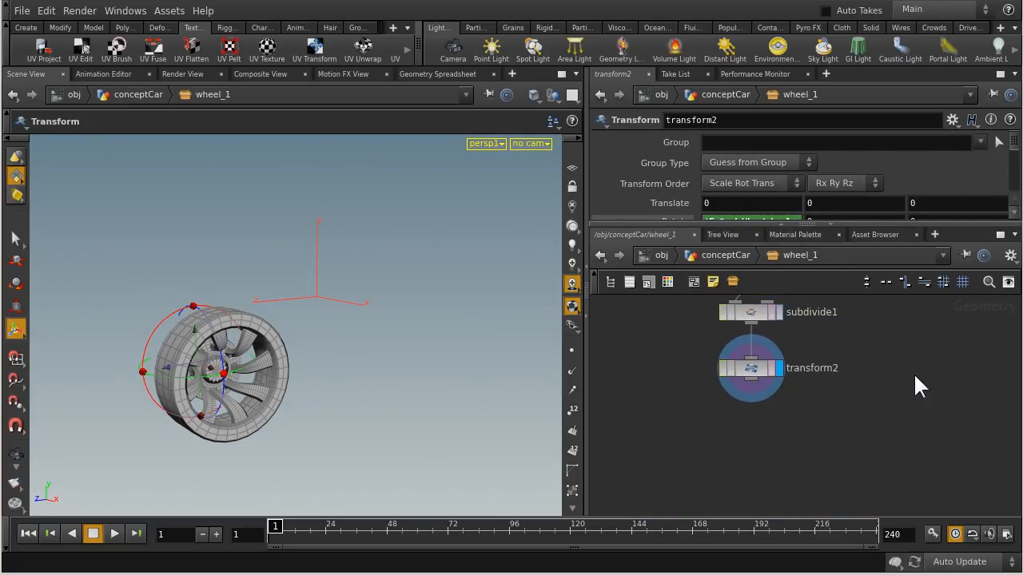
pyautogui.click(751, 374)
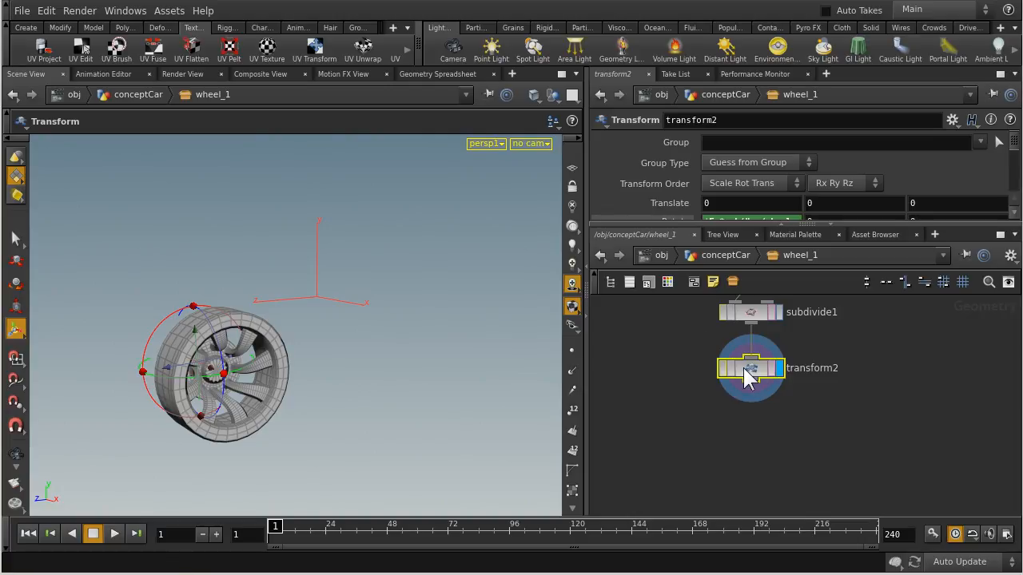
# Frame the wheel in the perspective view and look at it from an angle.
pyautogui.press('Escape')
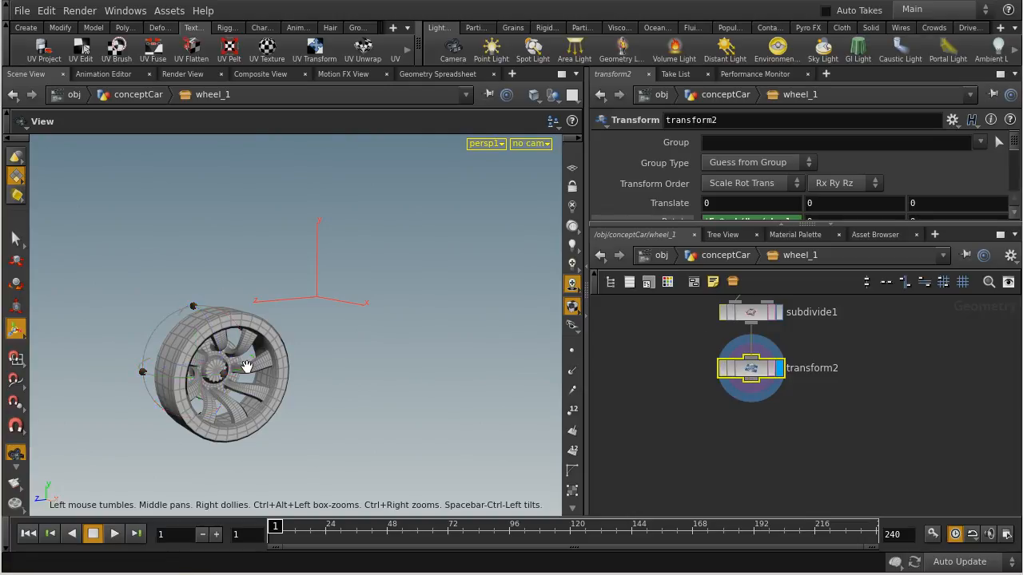
pyautogui.press('f')
pyautogui.moveTo(424, 288); pyautogui.dragTo(447, 293)
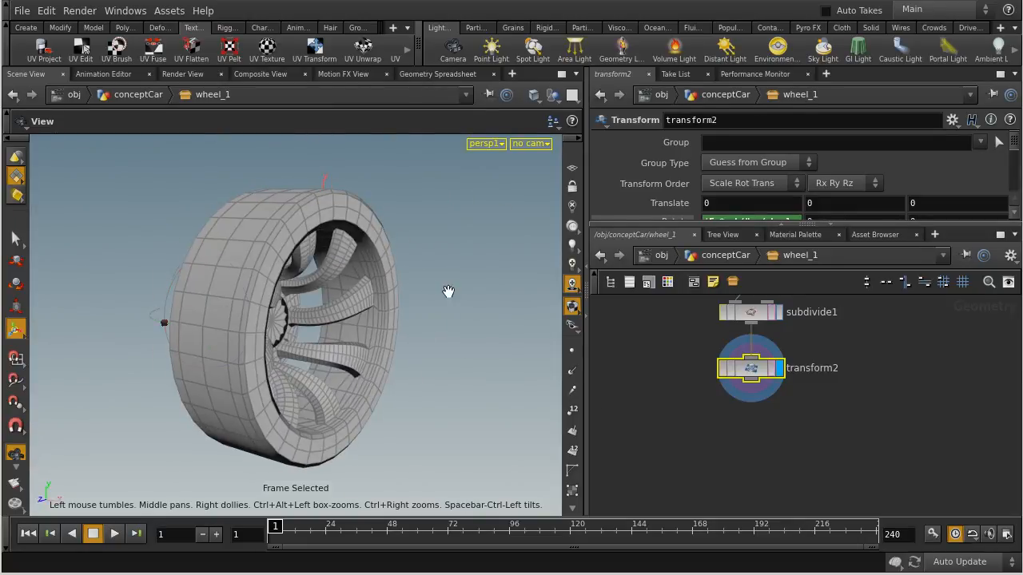
pyautogui.press('Return')
pyautogui.moveTo(738, 367); pyautogui.dragTo(919, 404, button='middle')
pyautogui.click(616, 346)
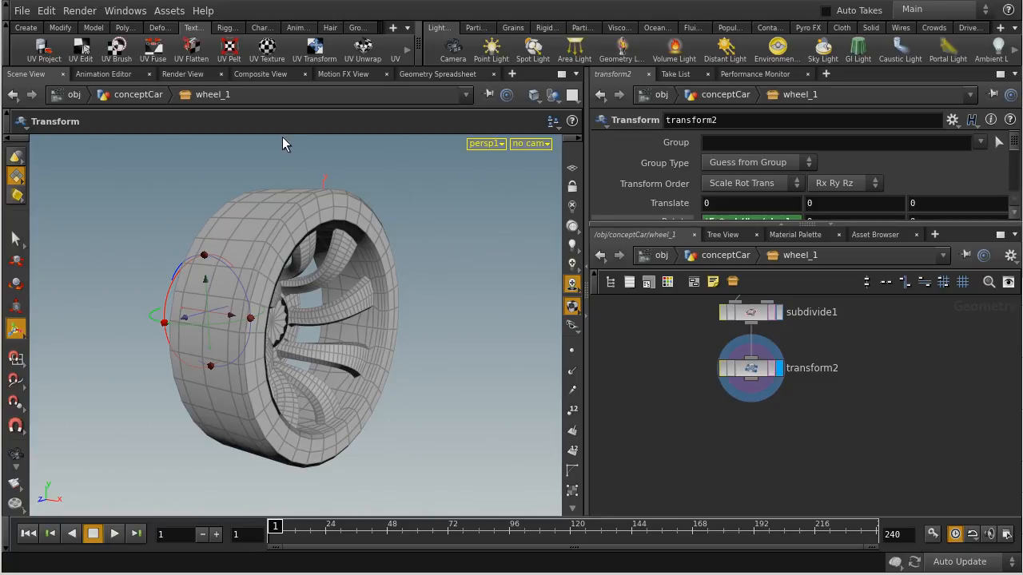
# Switch the viewport to the UV view and examine the wheel's texture space.
pyautogui.click(490, 144)
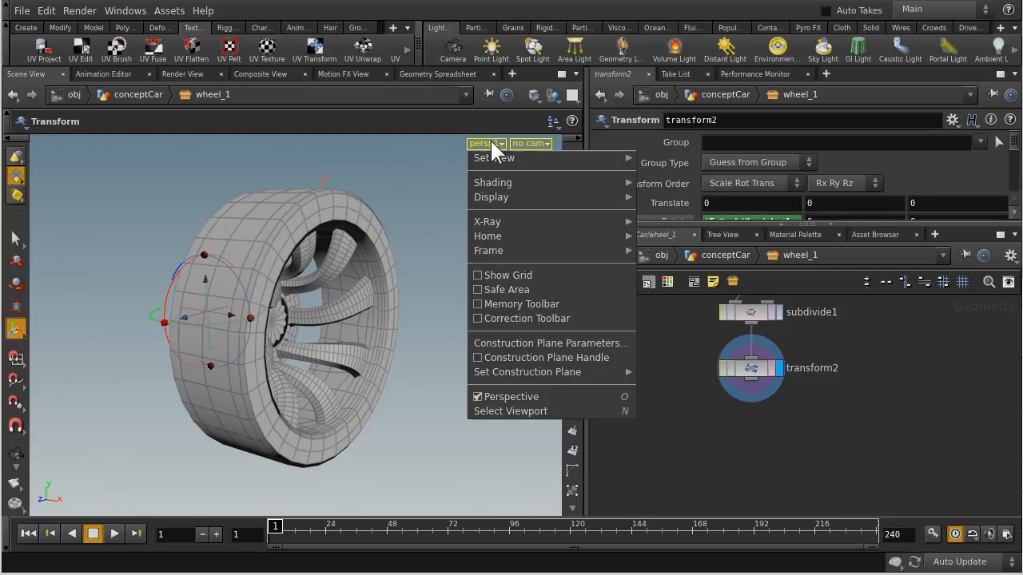
pyautogui.moveTo(492, 158)
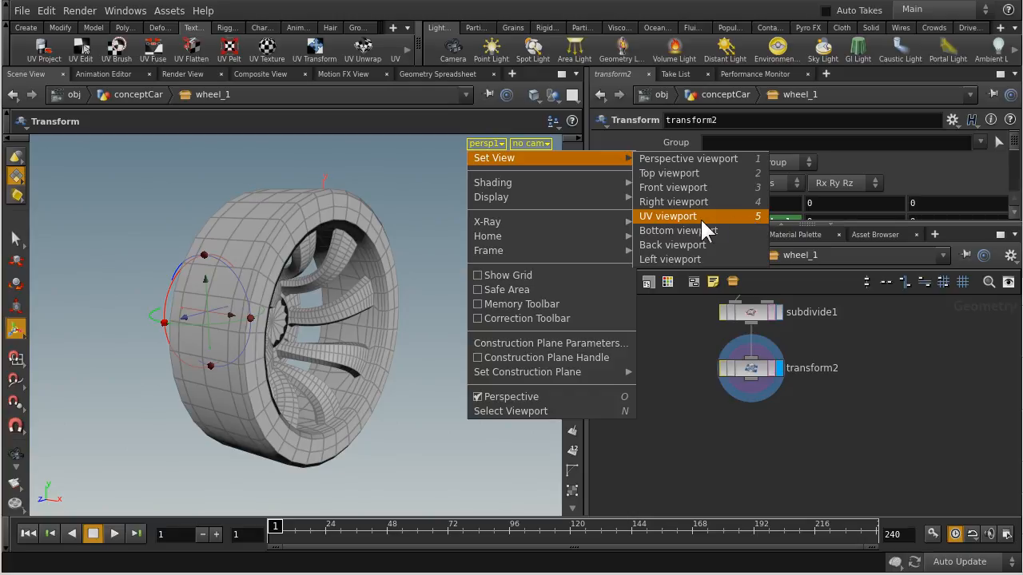
pyautogui.click(678, 213)
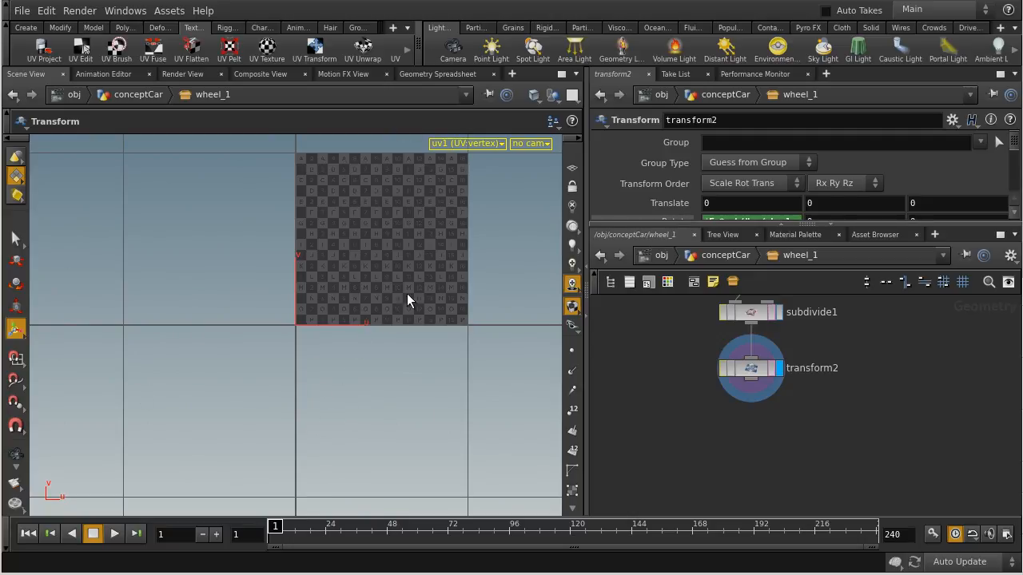
pyautogui.keyDown('alt'); pyautogui.moveTo(406, 251); pyautogui.dragTo(357, 392, button='middle'); pyautogui.keyUp('alt')
pyautogui.keyDown('alt'); pyautogui.moveTo(232, 378); pyautogui.dragTo(329, 384, button='right'); pyautogui.keyUp('alt')
pyautogui.keyDown('alt'); pyautogui.moveTo(329, 383); pyautogui.dragTo(325, 319, button='middle'); pyautogui.keyUp('alt')
pyautogui.keyDown('alt'); pyautogui.scroll(2, 315, 326); pyautogui.keyUp('alt')
pyautogui.keyDown('alt'); pyautogui.moveTo(335, 266); pyautogui.dragTo(319, 350, button='middle'); pyautogui.keyUp('alt')
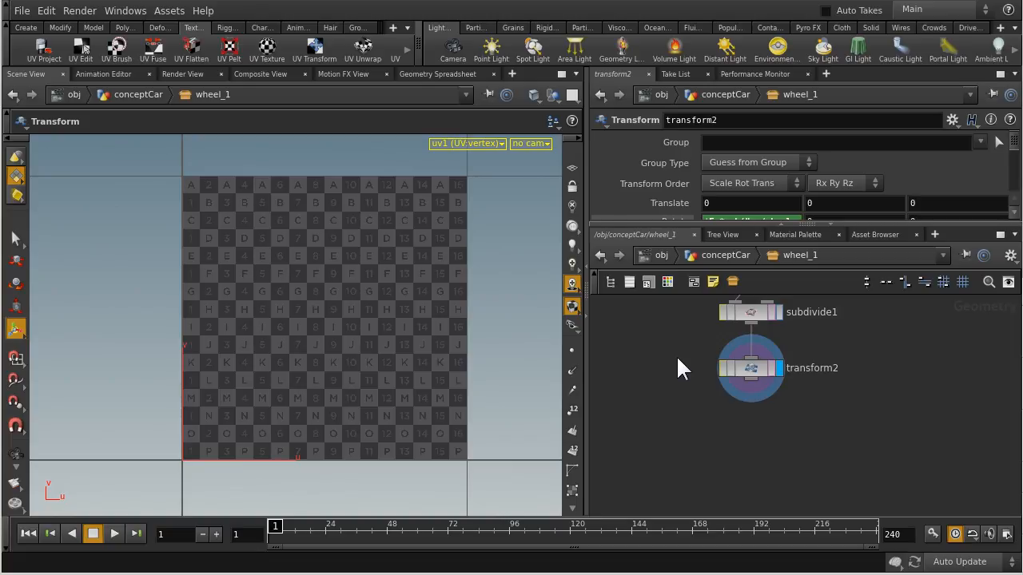
# Switch the viewport back to the perspective view and frame the wheel.
pyautogui.click(465, 147)
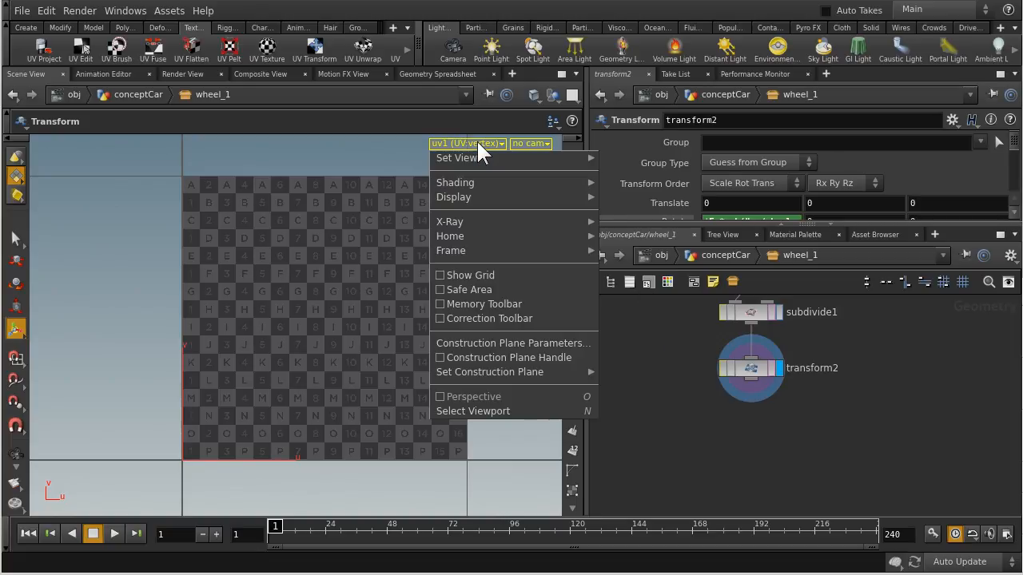
pyautogui.moveTo(484, 156)
pyautogui.click(661, 159)
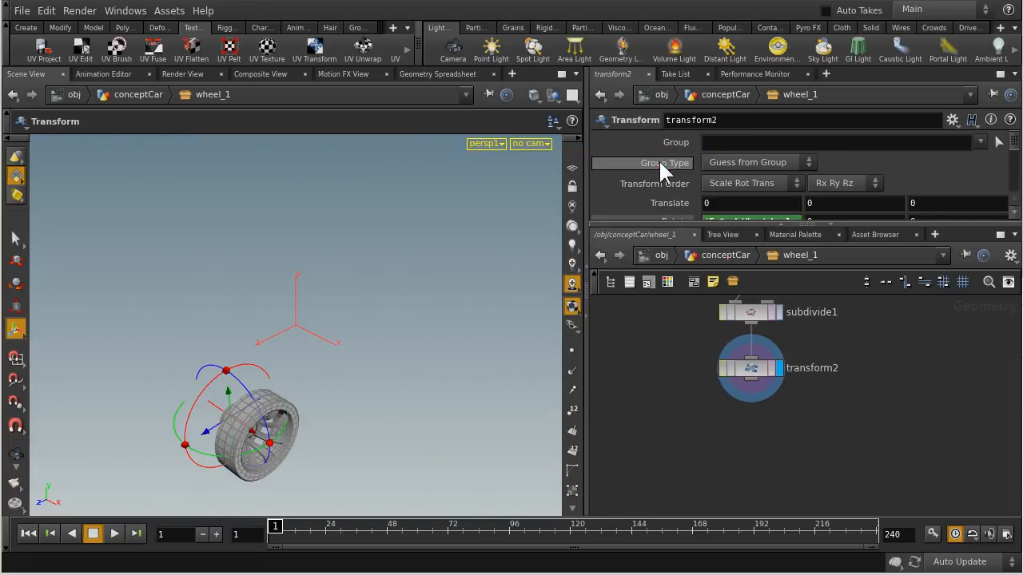
pyautogui.press('Escape')
pyautogui.press('f')
pyautogui.moveTo(298, 340); pyautogui.dragTo(160, 240)
# Select all the wheel's polygons and apply a UV Unwrap to them.
pyautogui.click(16, 238)
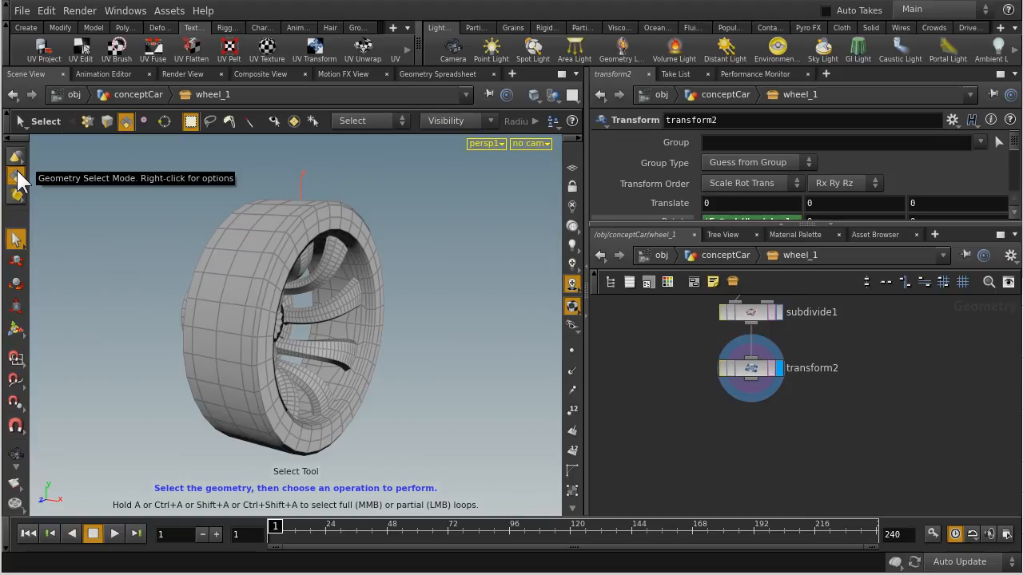
pyautogui.moveTo(60, 158); pyautogui.dragTo(521, 467)
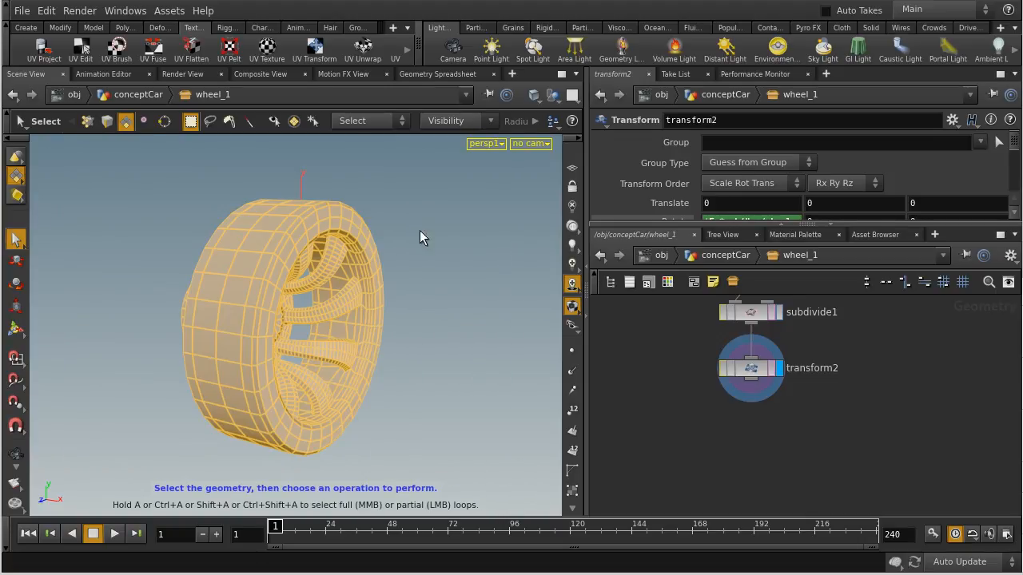
pyautogui.press('Escape')
pyautogui.moveTo(149, 343); pyautogui.dragTo(461, 340)
pyautogui.moveTo(195, 338); pyautogui.dragTo(404, 307, button='right')
pyautogui.moveTo(405, 306); pyautogui.dragTo(494, 362)
pyautogui.moveTo(494, 362); pyautogui.dragTo(256, 319, button='right')
pyautogui.moveTo(256, 319); pyautogui.dragTo(247, 293)
pyautogui.moveTo(183, 310); pyautogui.dragTo(308, 342)
pyautogui.press('s')
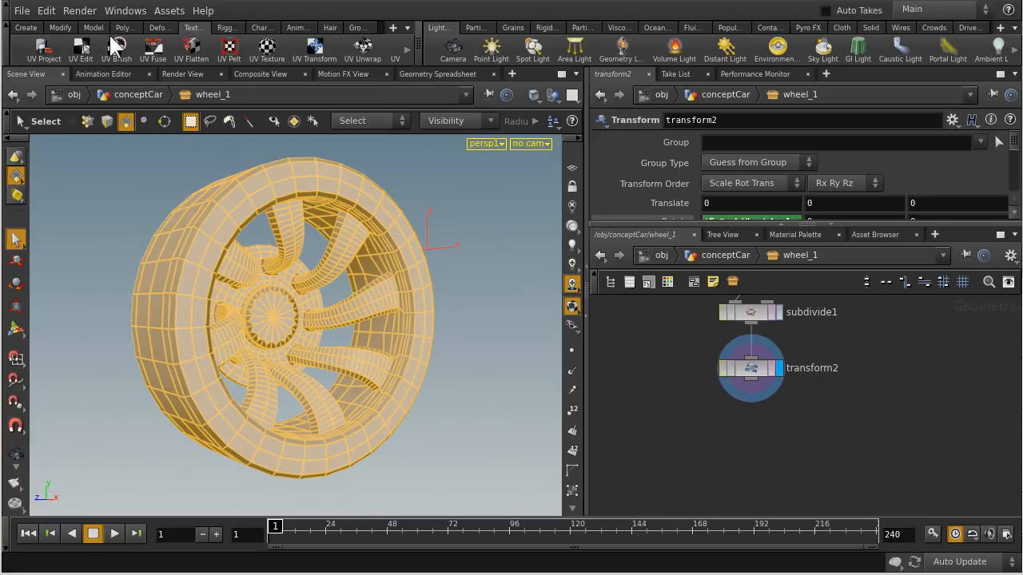
pyautogui.click(367, 45)
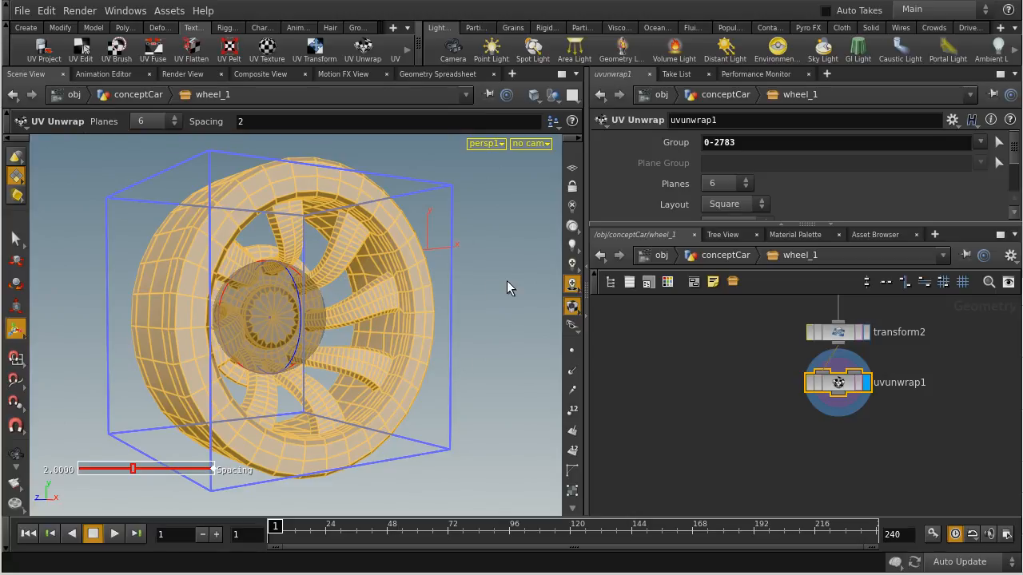
# Switch to the UV viewport and frame the wheel's unwrapped UV layout.
pyautogui.press('s')
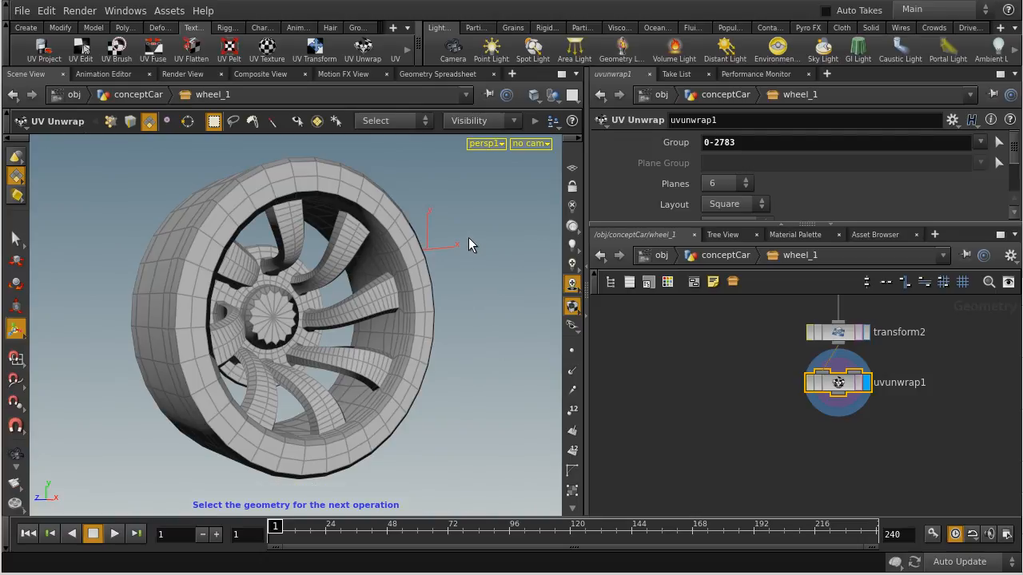
pyautogui.click(490, 143)
pyautogui.moveTo(489, 163)
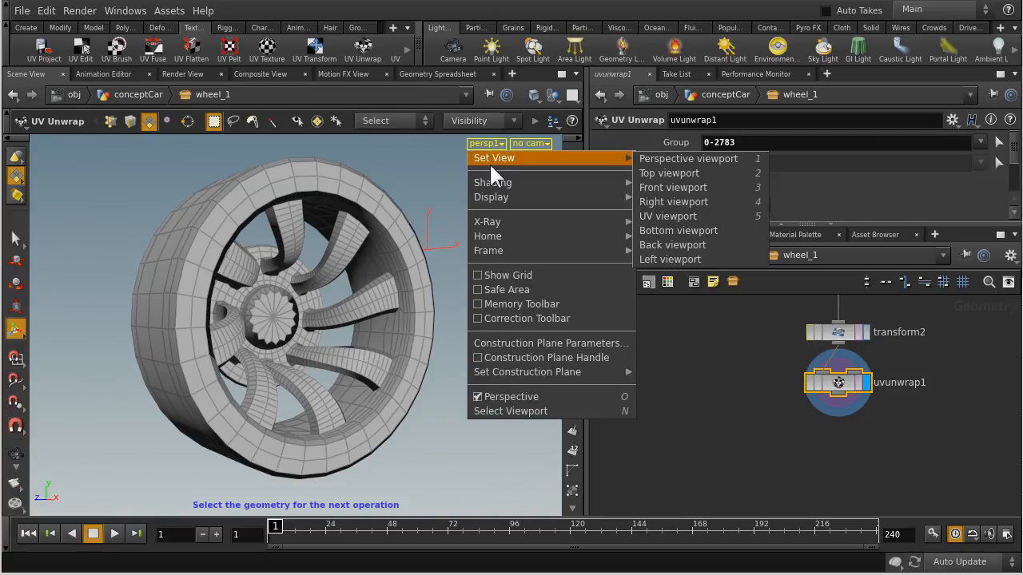
pyautogui.click(672, 210)
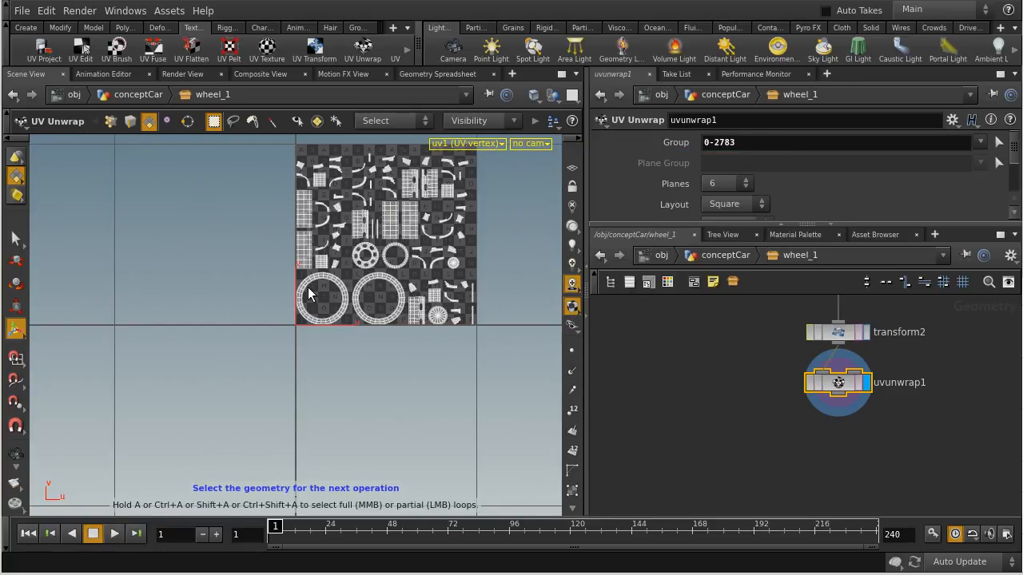
pyautogui.hotkey('space', 'f')
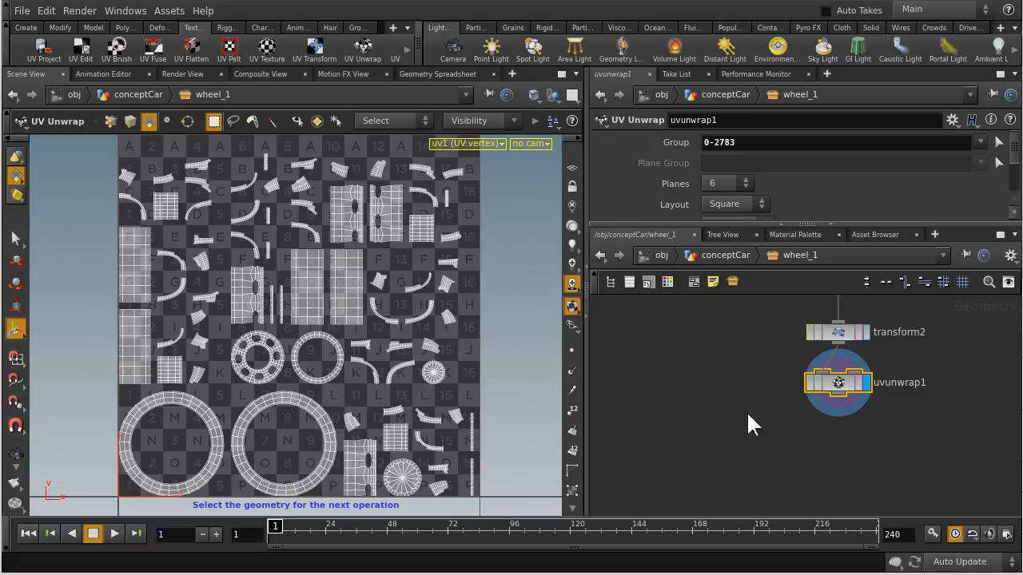
# Return to the conceptCar network level and check the wheel_1 node's geometry information.
pyautogui.click(730, 254)
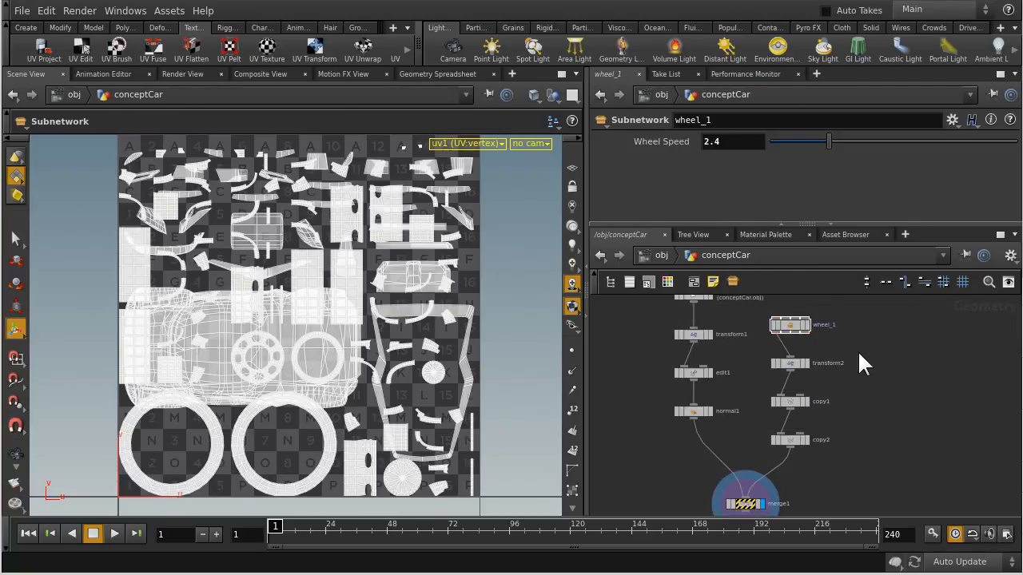
pyautogui.scroll(2, 813, 319)
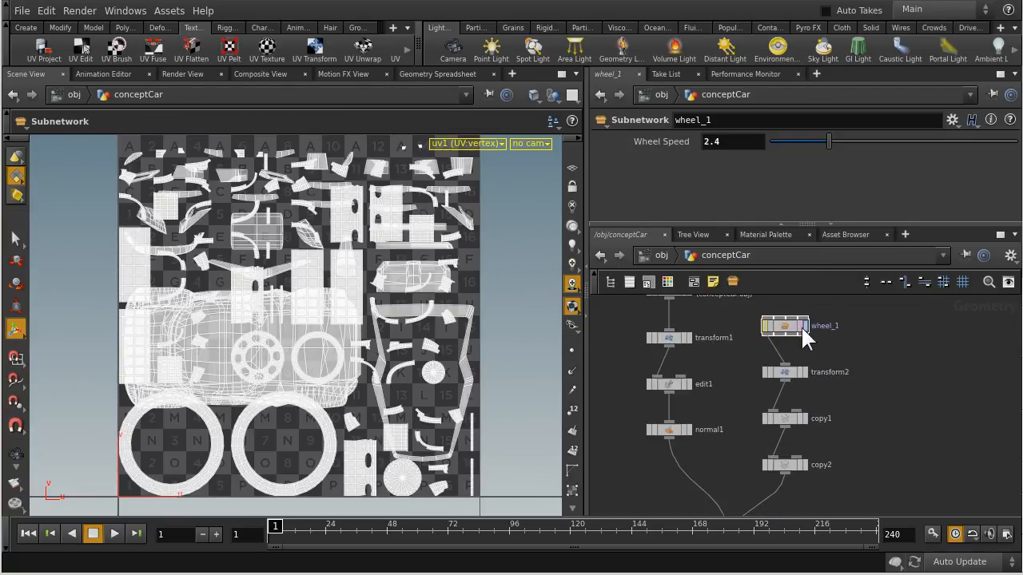
pyautogui.middleClick(784, 326)
# Display the wheel_1 node, inspect its vertex and point attributes in the Geometry Spreadsheet, and return to the scene view.
pyautogui.click(438, 74)
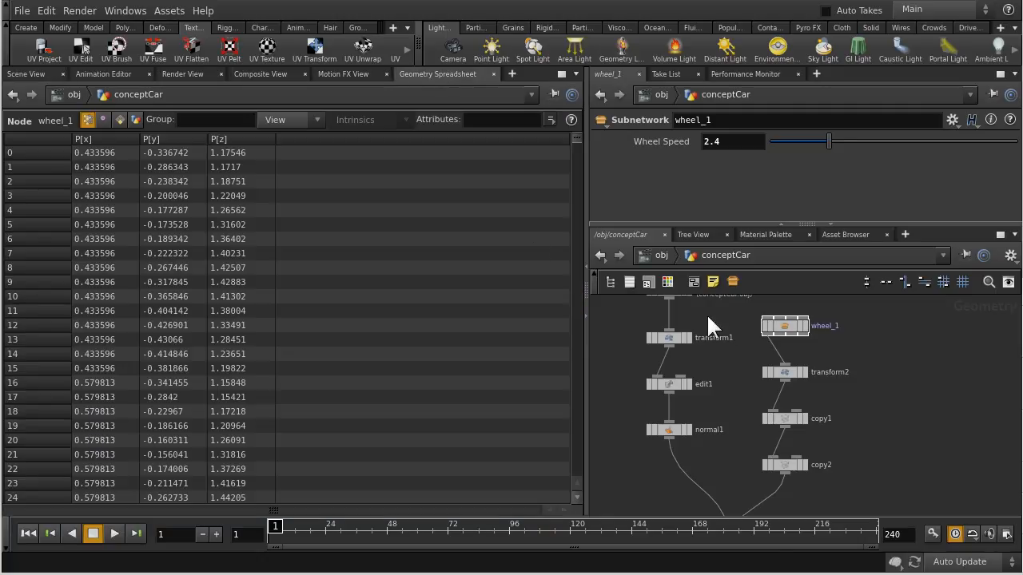
pyautogui.click(806, 326)
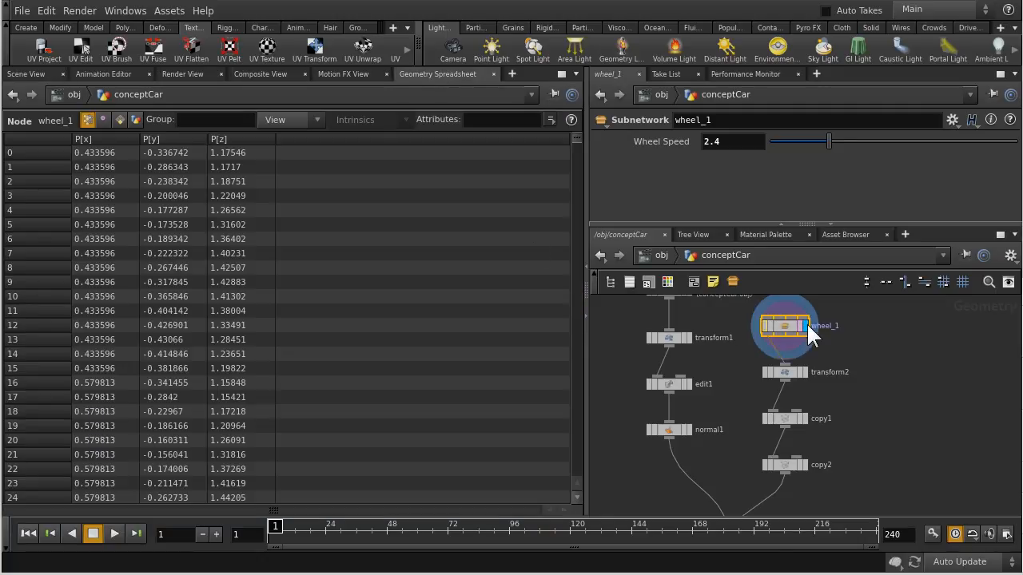
pyautogui.click(99, 116)
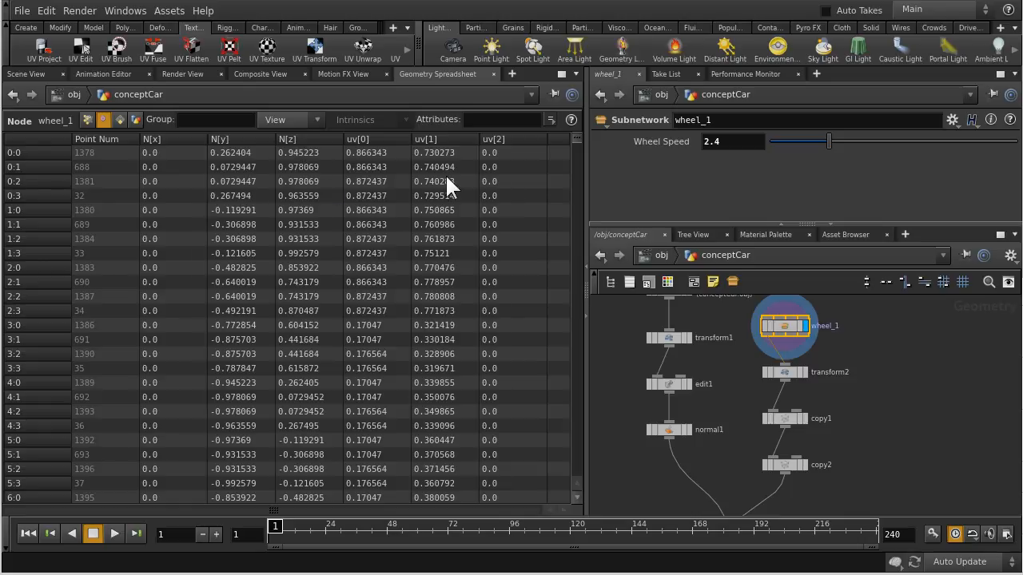
pyautogui.click(87, 120)
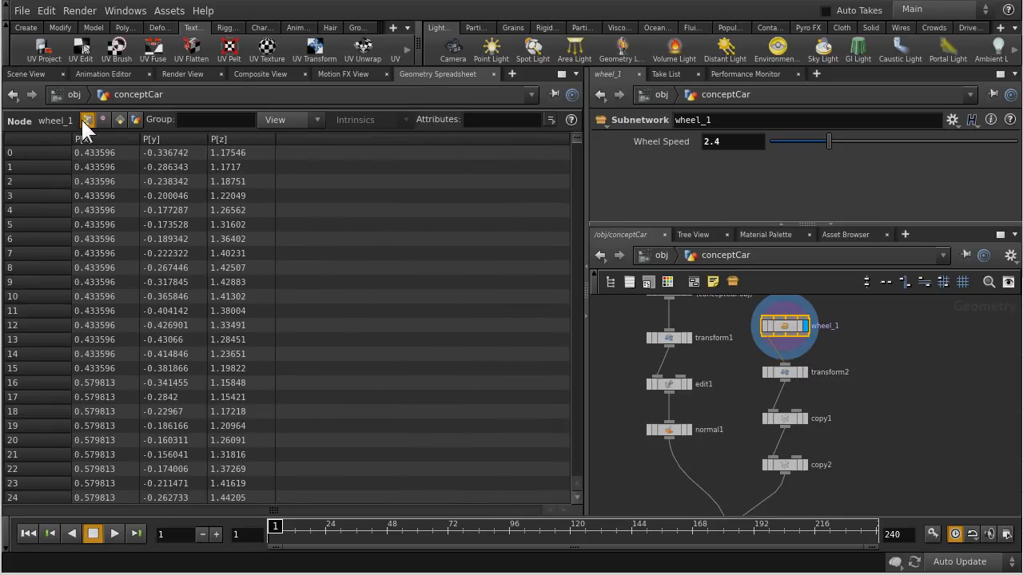
pyautogui.click(24, 75)
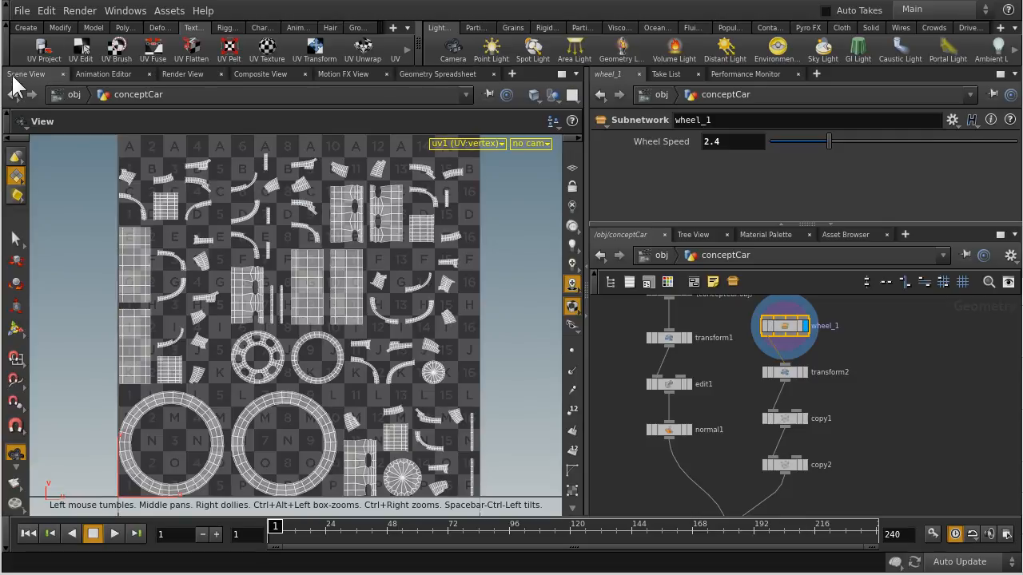
# Display the merge1 node so the UV view shows the whole car.
pyautogui.moveTo(905, 462); pyautogui.dragTo(929, 340, button='middle')
pyautogui.moveTo(823, 414); pyautogui.dragTo(737, 448)
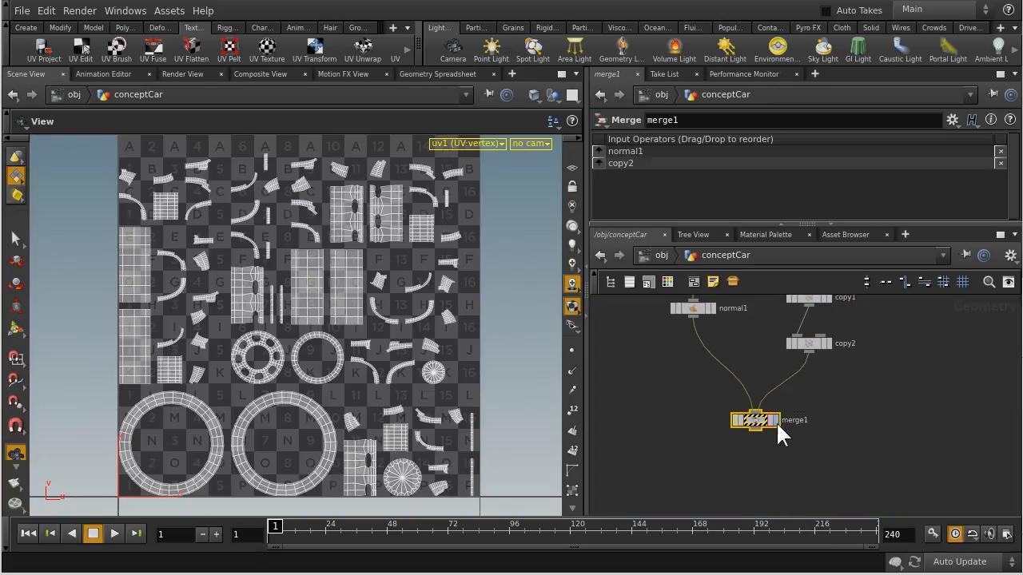
pyautogui.click(774, 421)
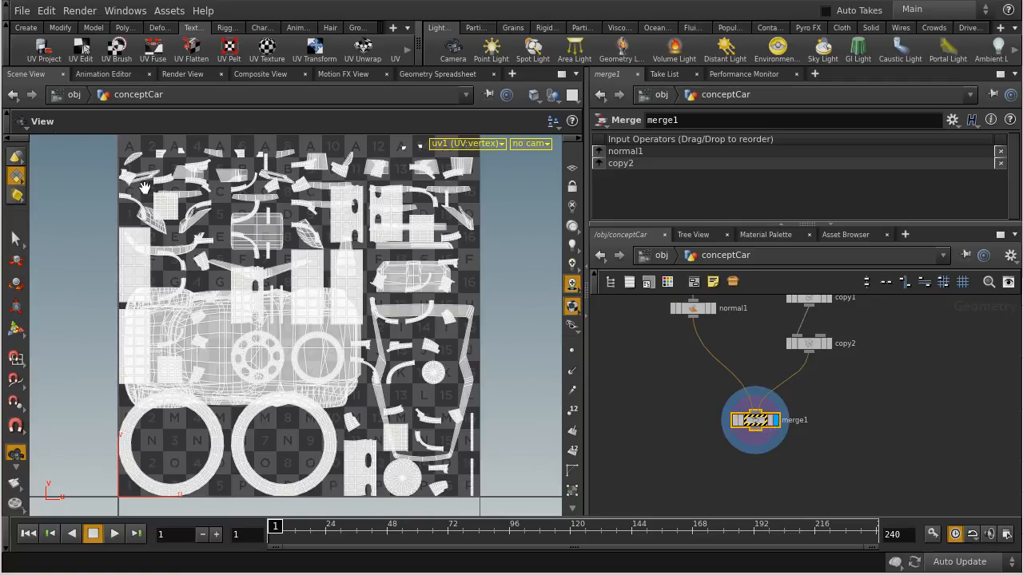
# Switch the viewport to the perspective view, frame the whole car from the front corner, and keep merge1 selected.
pyautogui.click(486, 142)
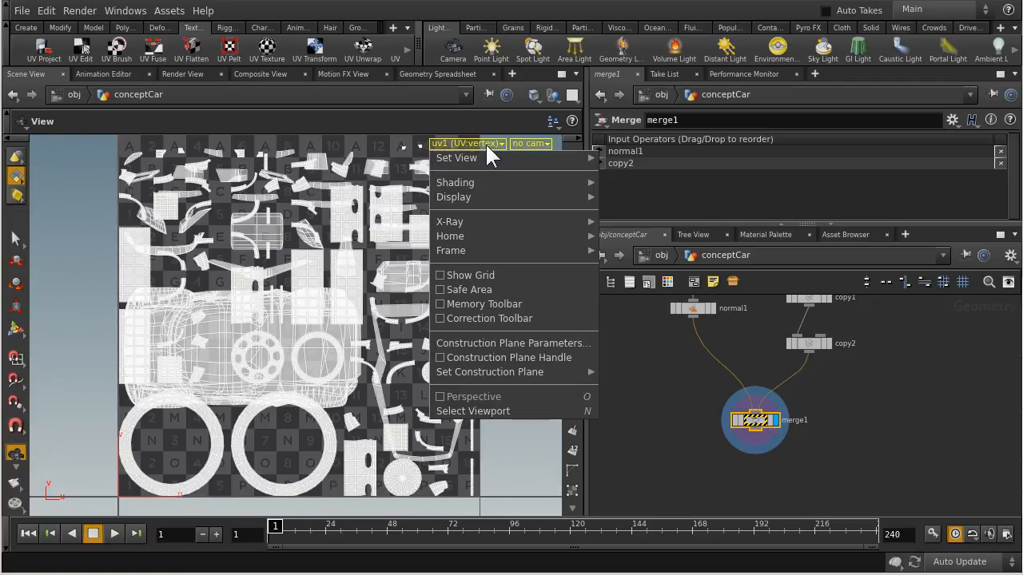
pyautogui.moveTo(478, 157)
pyautogui.click(609, 159)
pyautogui.moveTo(268, 351)
pyautogui.mouseDown()
pyautogui.moveTo(256, 281)
pyautogui.moveTo(236, 260)
pyautogui.moveTo(226, 344)
pyautogui.moveTo(256, 338)
pyautogui.moveTo(267, 365)
pyautogui.mouseUp()
pyautogui.moveTo(189, 375); pyautogui.dragTo(228, 363, button='right')
pyautogui.moveTo(239, 385); pyautogui.dragTo(294, 320, button='middle')
pyautogui.moveTo(282, 317); pyautogui.dragTo(218, 268)
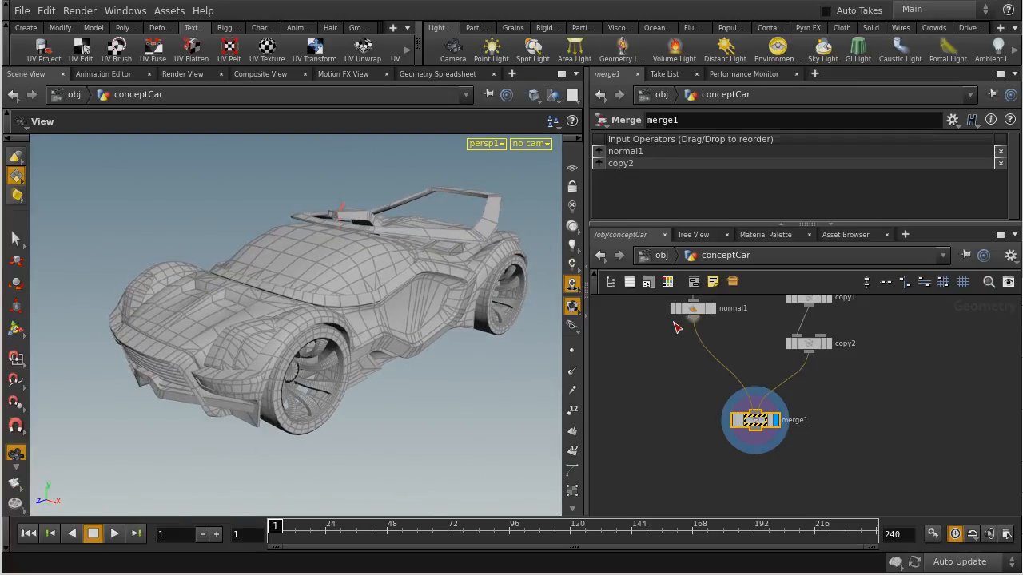
pyautogui.click(753, 419)
pyautogui.moveTo(740, 370); pyautogui.dragTo(744, 393, button='middle')
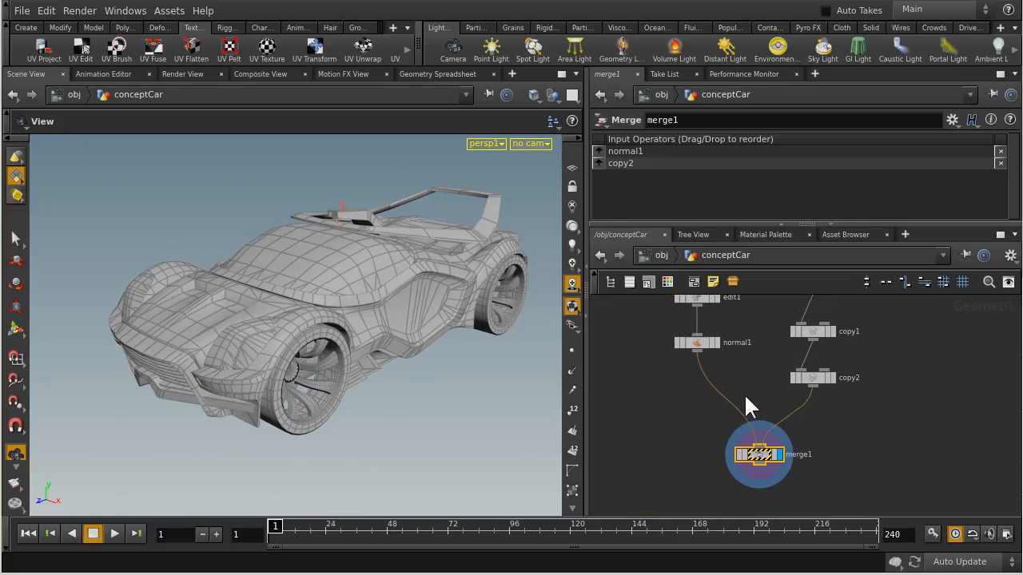
# Select the copy2 node and check the point and vertex attributes in its geometry information.
pyautogui.click(813, 378)
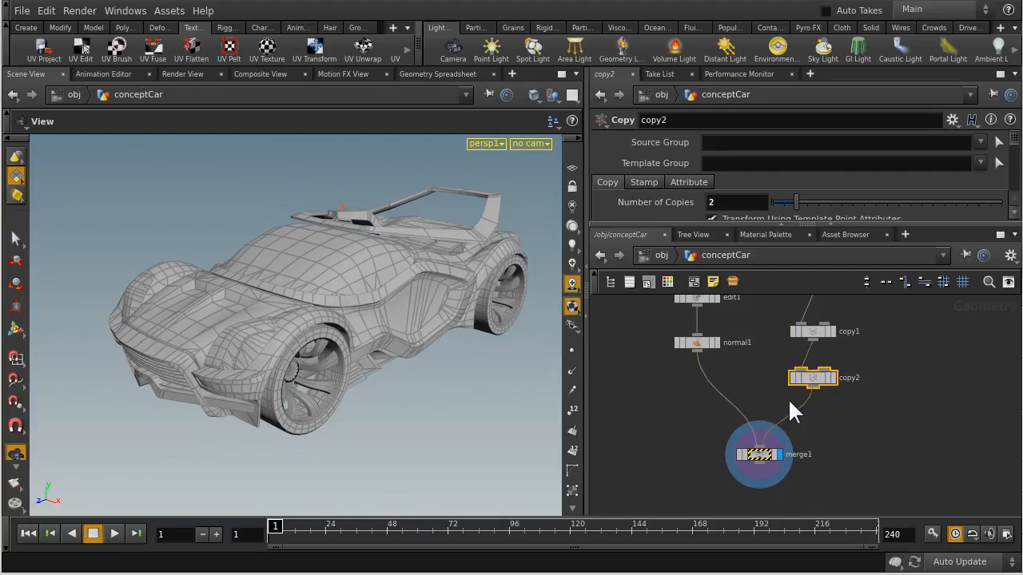
pyautogui.middleClick(818, 378)
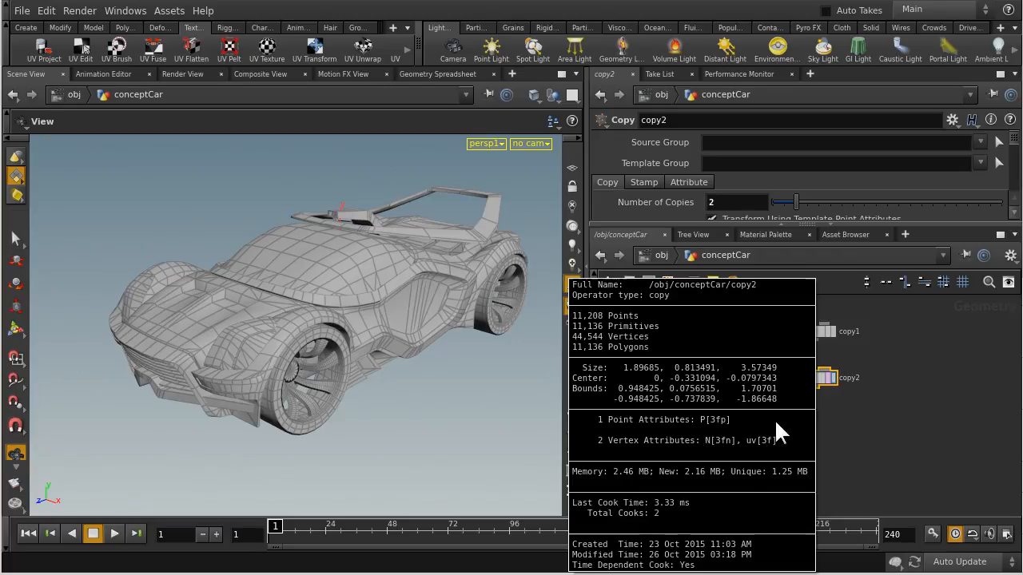
pyautogui.moveTo(589, 432); pyautogui.dragTo(778, 433, button='middle')
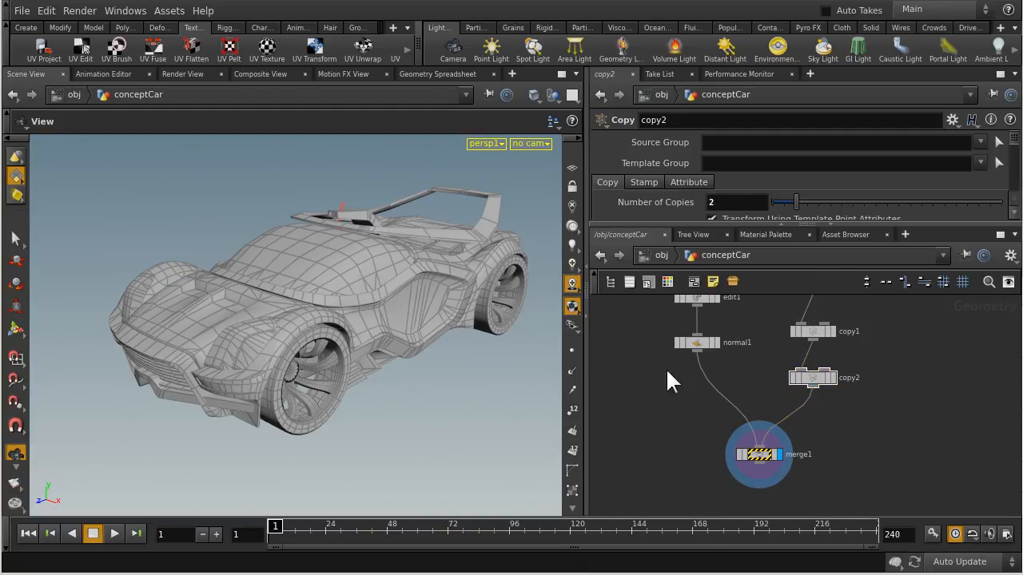
pyautogui.moveTo(640, 354); pyautogui.dragTo(642, 377, button='middle')
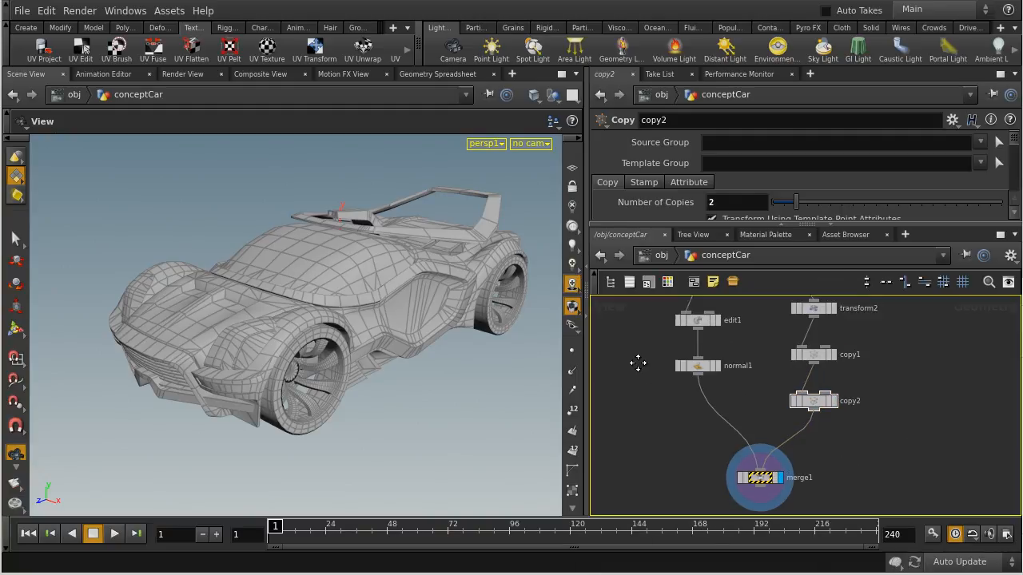
# Display the normal1 node and check the car body's point and vertex attributes in its geometry information.
pyautogui.click(696, 367)
pyautogui.click(717, 366)
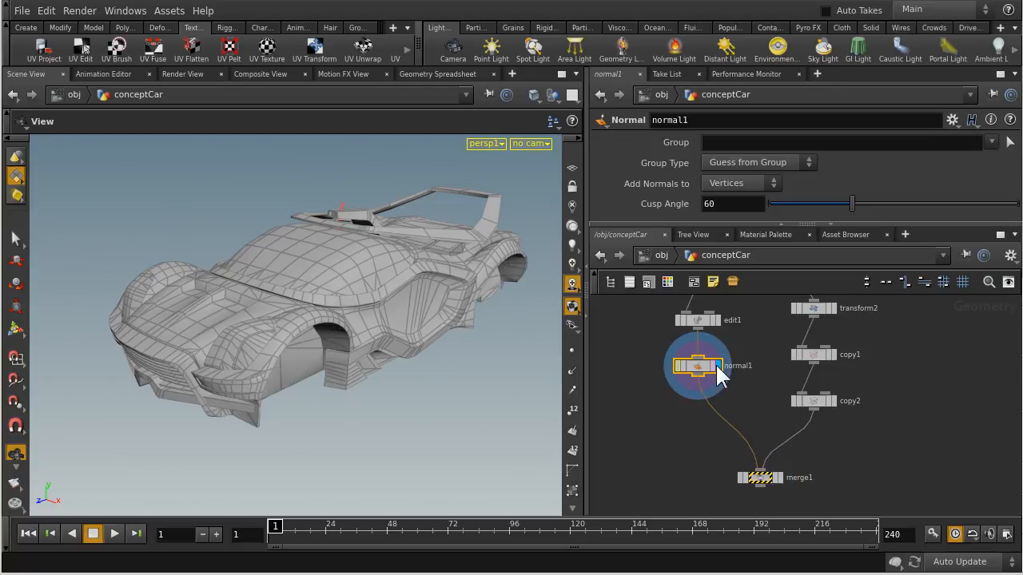
pyautogui.middleClick(694, 367)
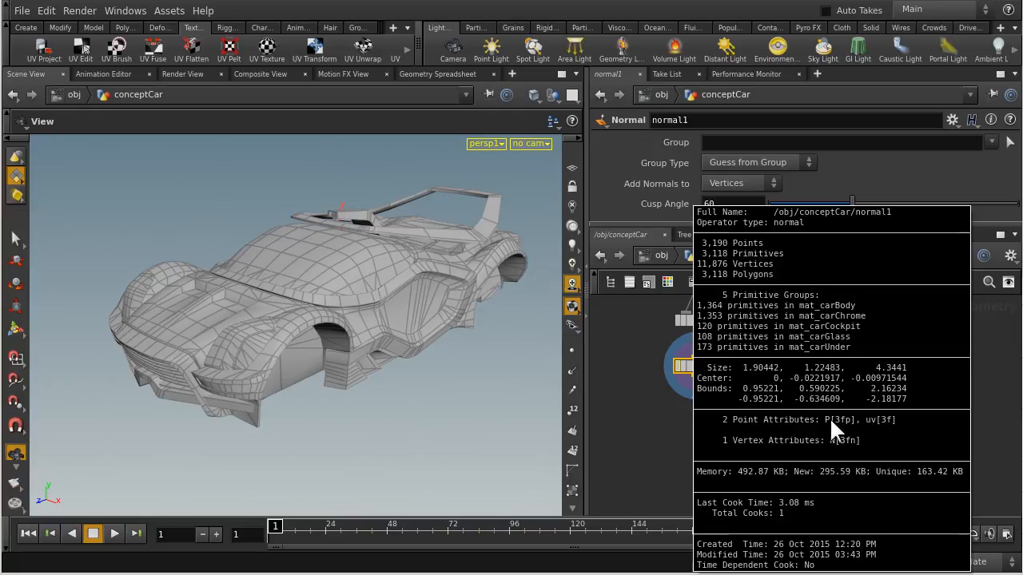
pyautogui.moveTo(736, 413); pyautogui.dragTo(743, 413, button='middle')
pyautogui.moveTo(902, 345); pyautogui.dragTo(892, 381, button='middle')
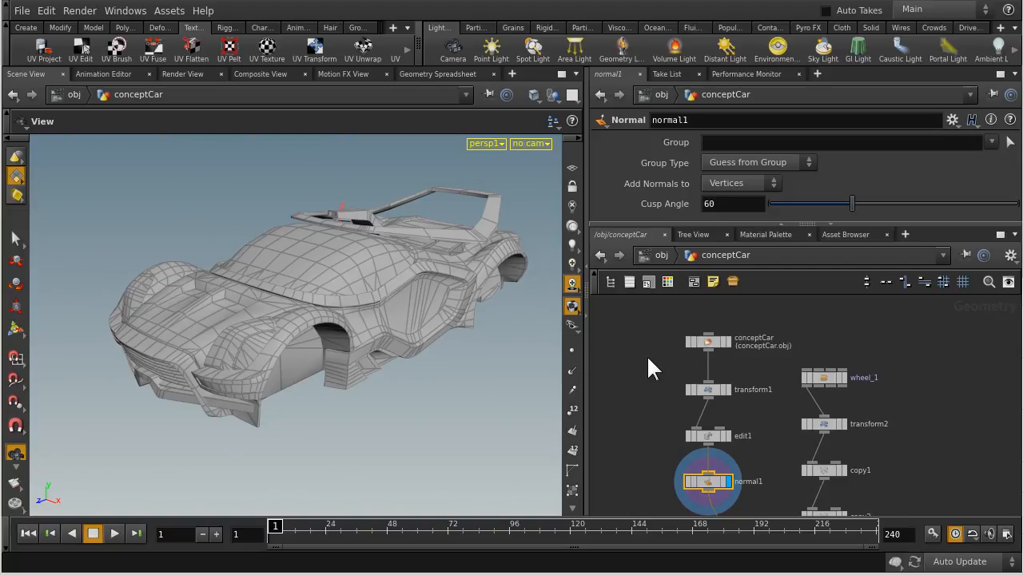
pyautogui.click(939, 383)
pyautogui.moveTo(950, 443); pyautogui.dragTo(925, 367, button='middle')
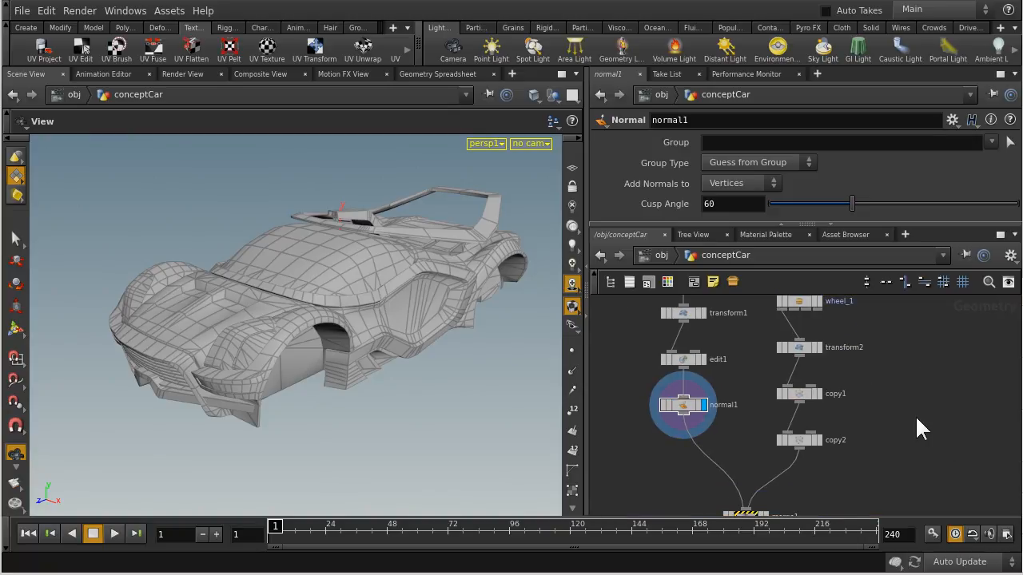
pyautogui.moveTo(919, 414); pyautogui.dragTo(922, 380, button='middle')
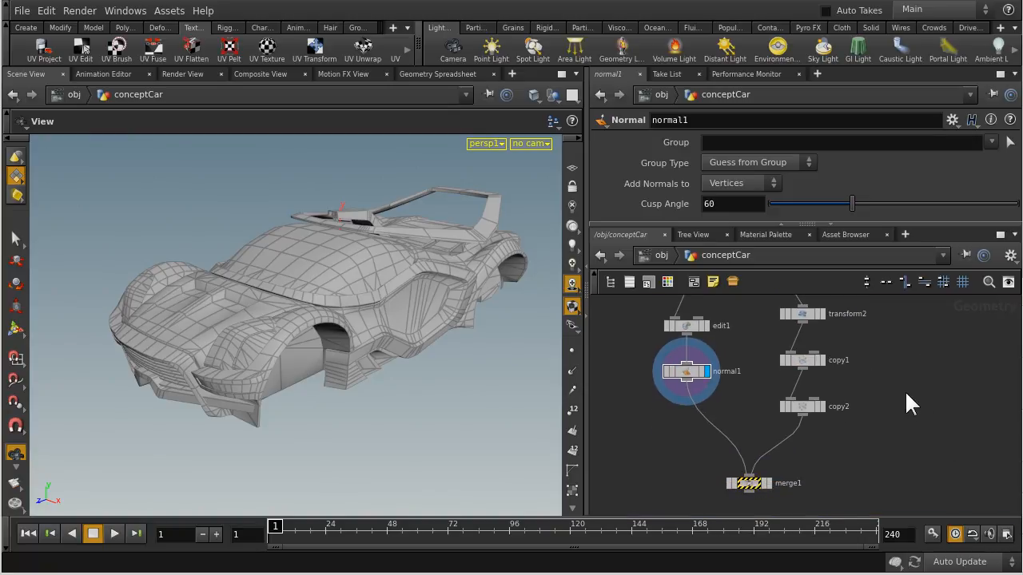
# Select the merge1 node and make it the displayed node again.
pyautogui.rightClick(770, 482)
pyautogui.press('Escape')
pyautogui.click(767, 482)
pyautogui.click(747, 483)
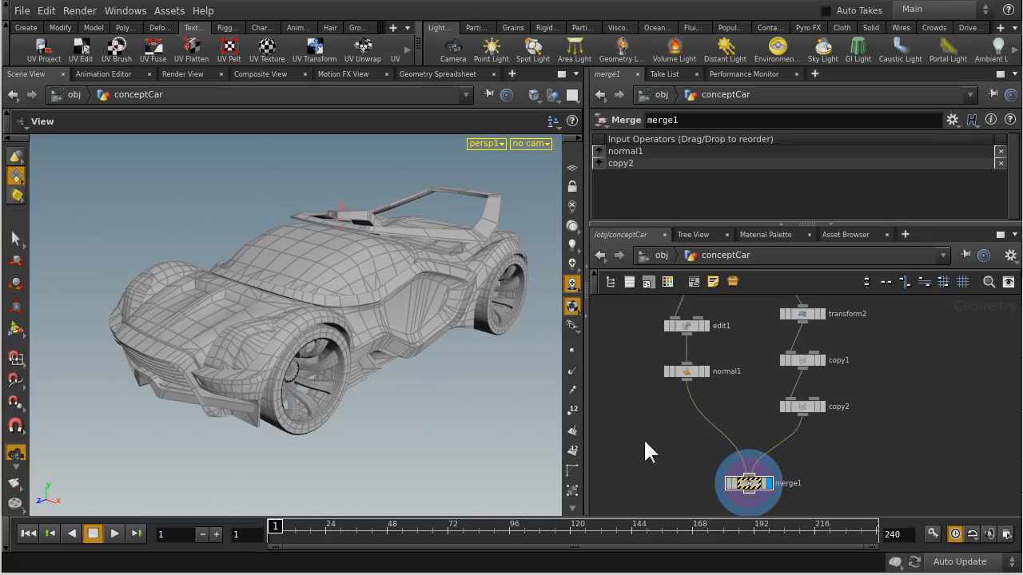
# Add an Attribute Promote node and insert it on the connection between normal1 and merge1.
pyautogui.press('Tab')
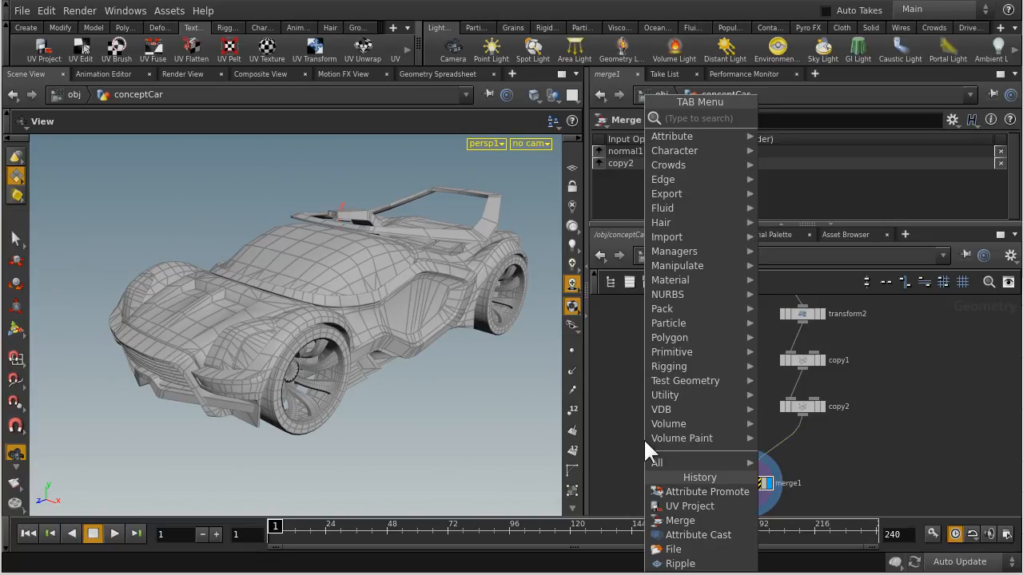
pyautogui.write('attri')
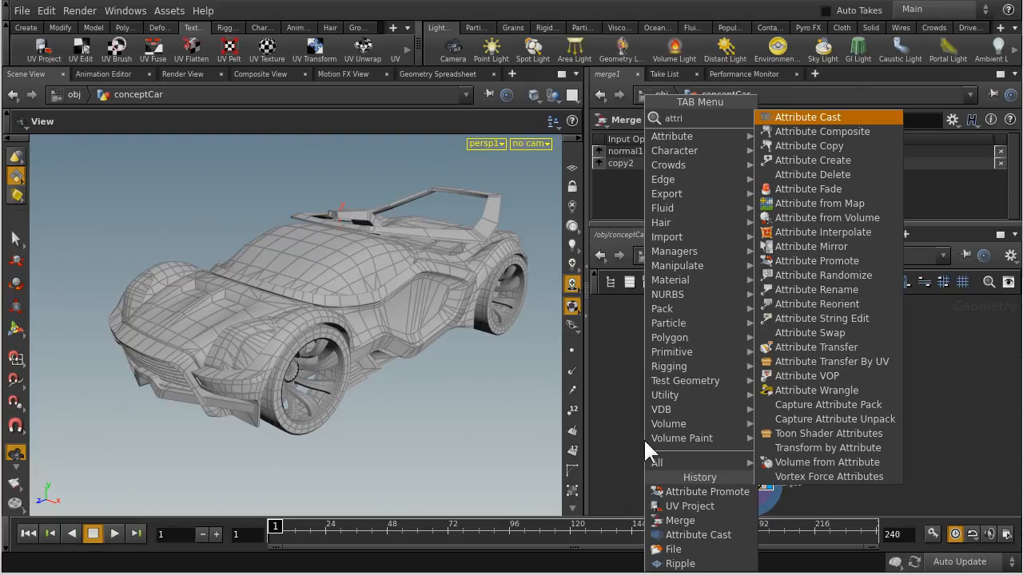
pyautogui.click(797, 260)
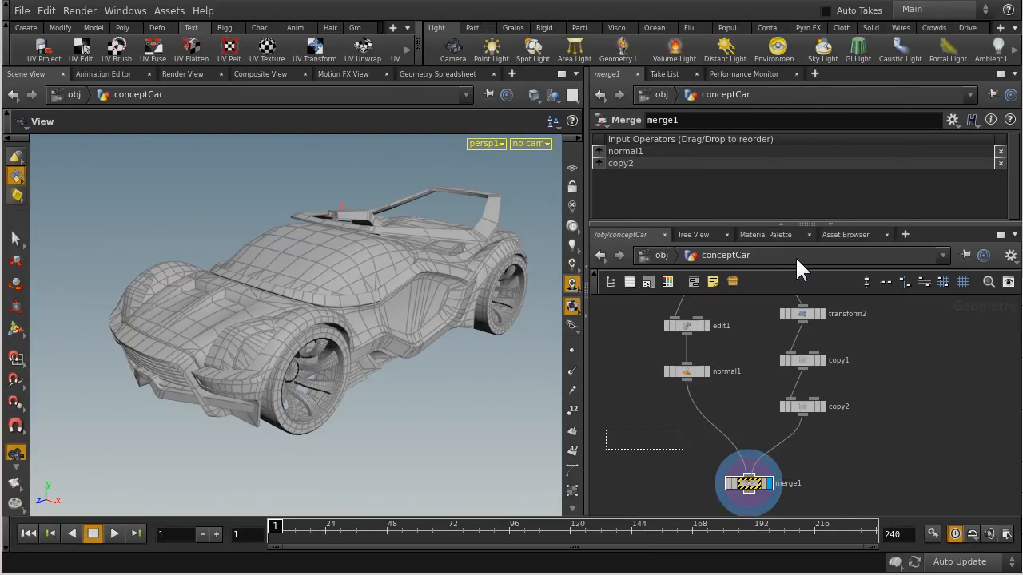
pyautogui.click(704, 414)
pyautogui.moveTo(704, 414); pyautogui.dragTo(687, 416)
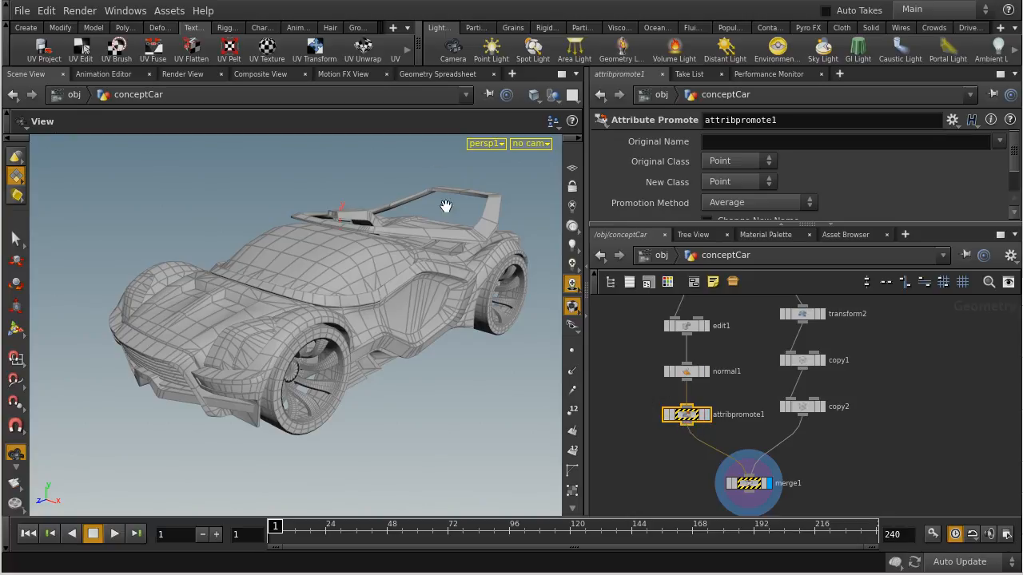
# Inspect attribpromote1's point, vertex, primitive and detail attributes in the Geometry Spreadsheet, and return to the scene view.
pyautogui.click(440, 74)
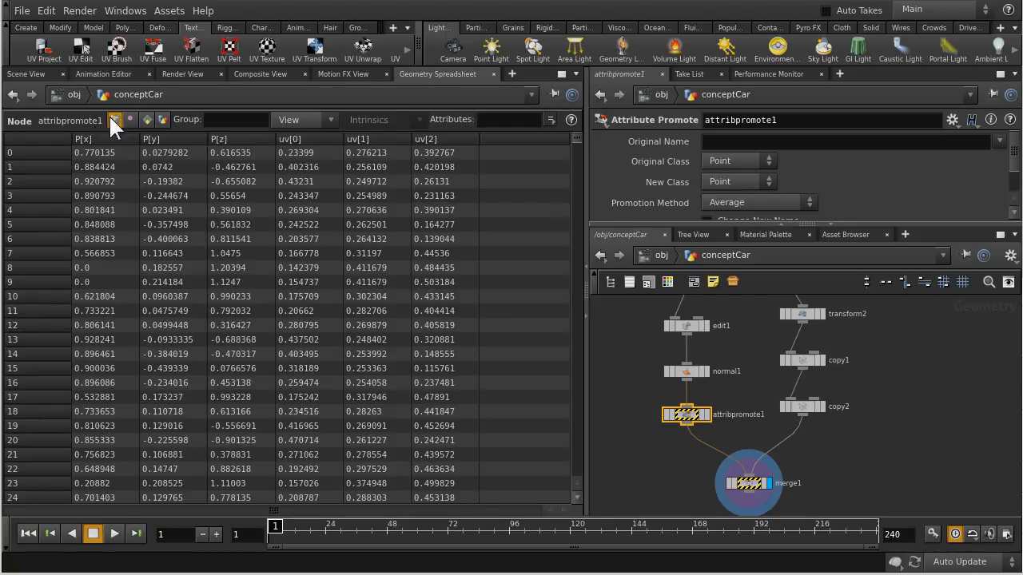
pyautogui.click(130, 117)
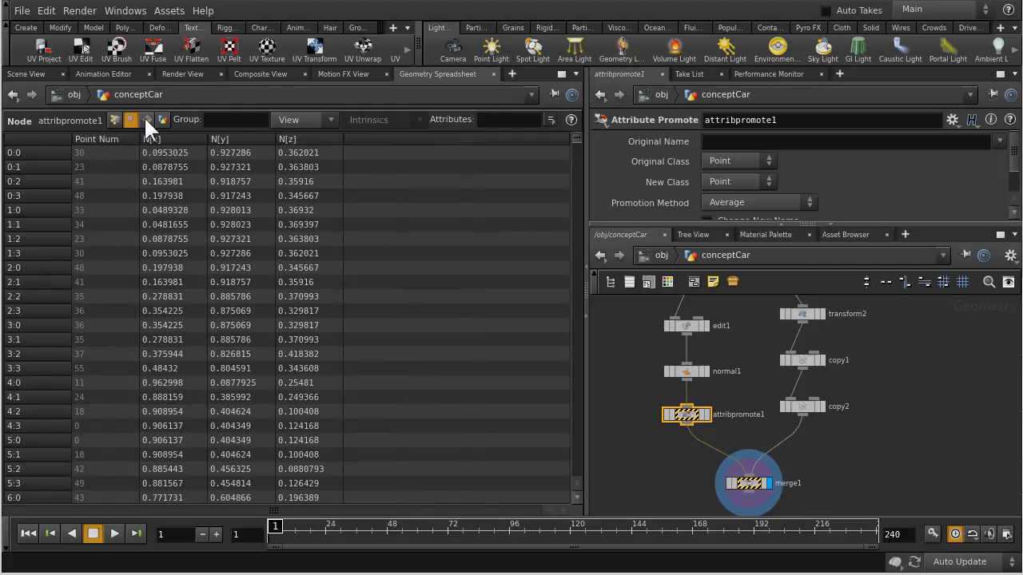
pyautogui.click(146, 119)
pyautogui.click(163, 119)
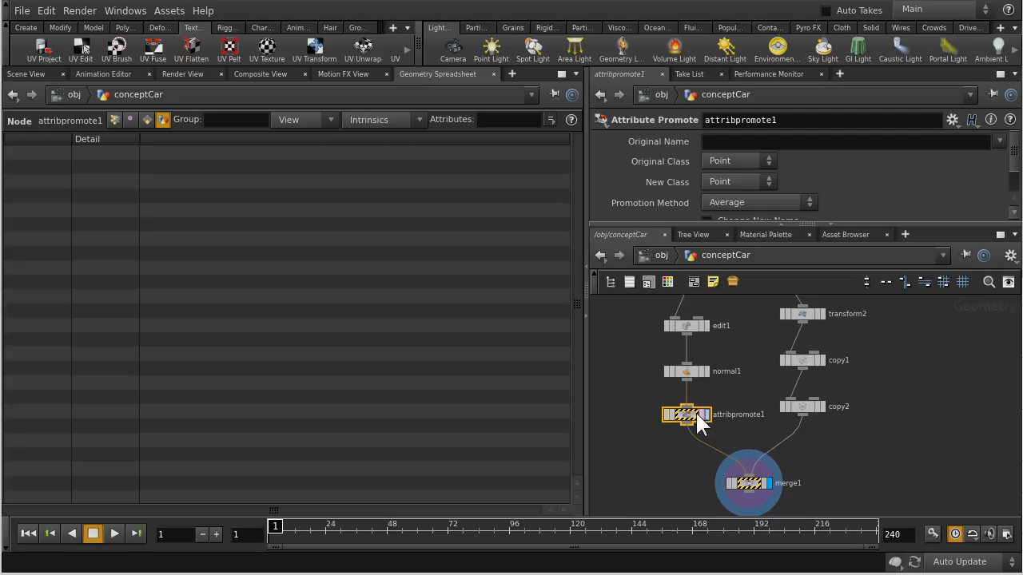
pyautogui.click(149, 117)
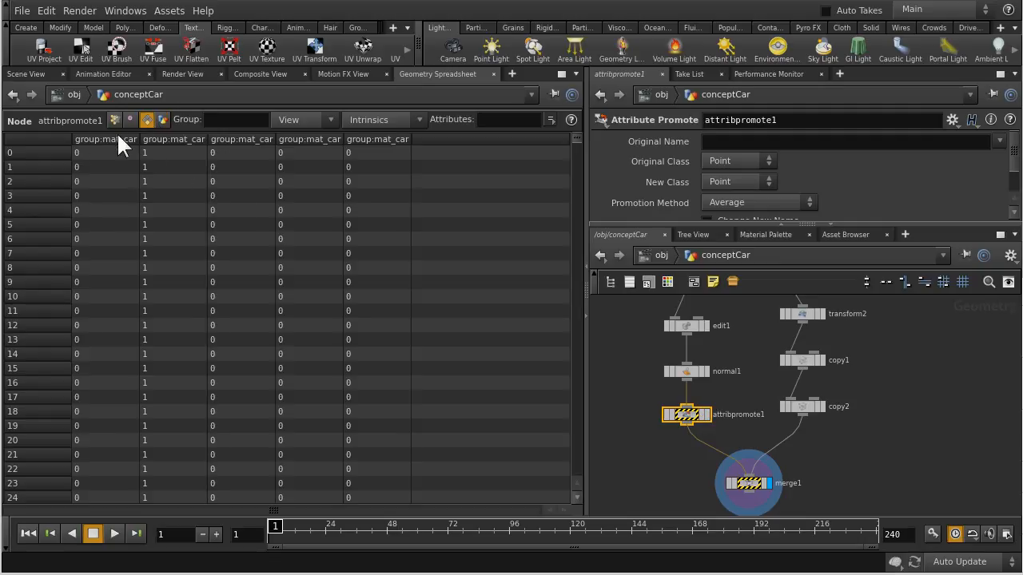
pyautogui.click(114, 120)
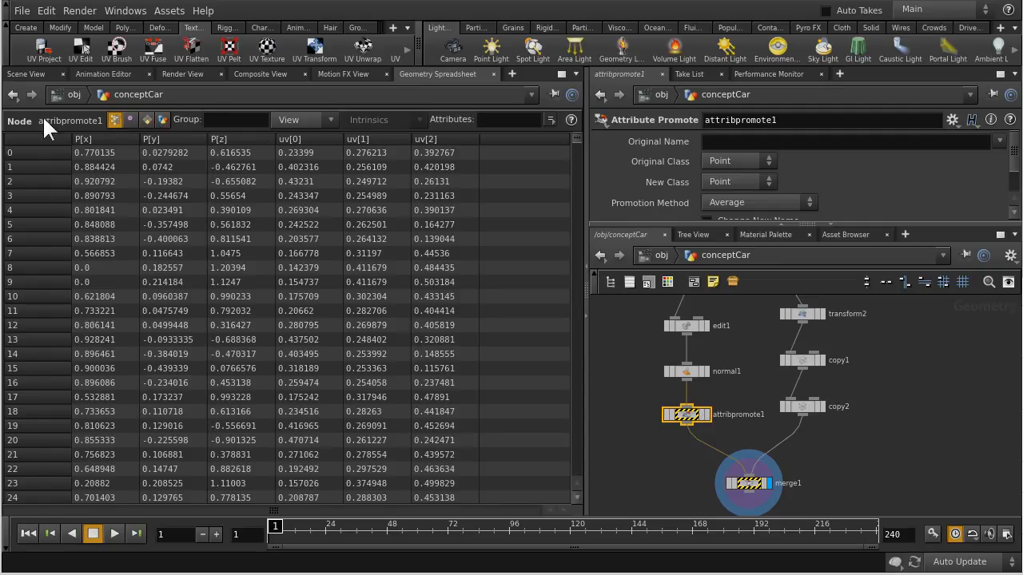
pyautogui.click(23, 73)
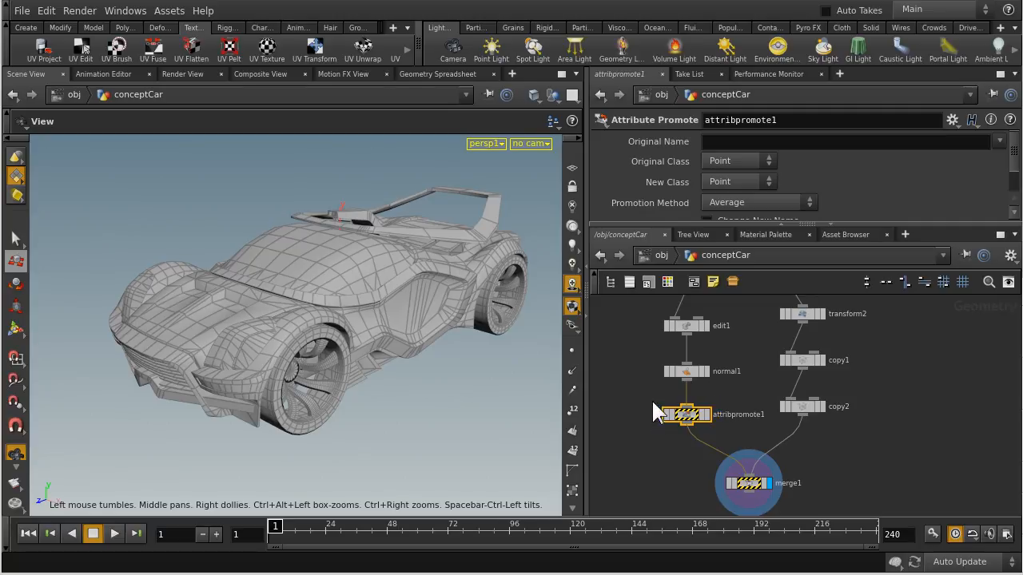
# Set attribpromote1's Original Name to uv and its New Class to Vertex, checking the normal1 node in between.
pyautogui.click(999, 141)
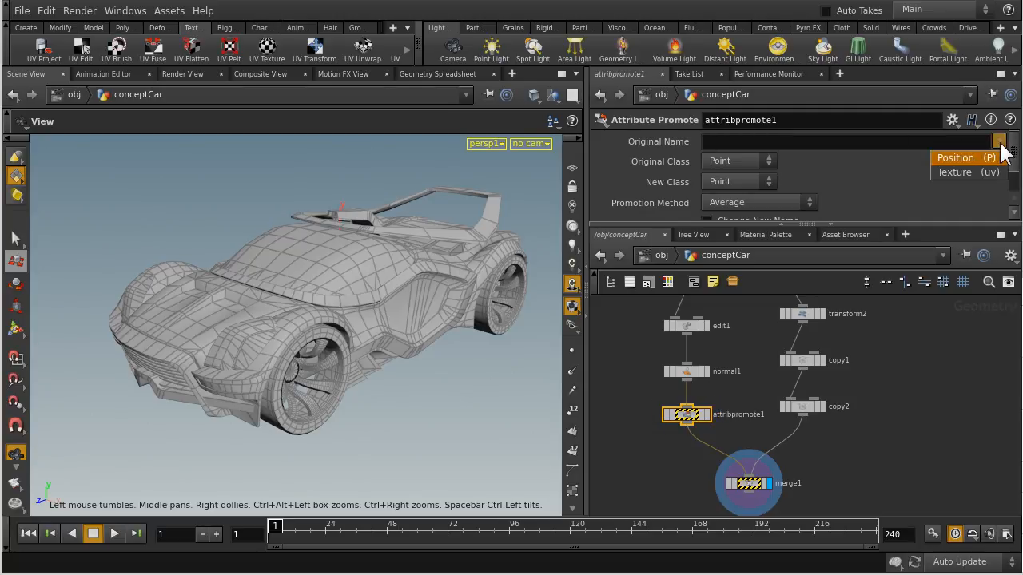
pyautogui.click(950, 171)
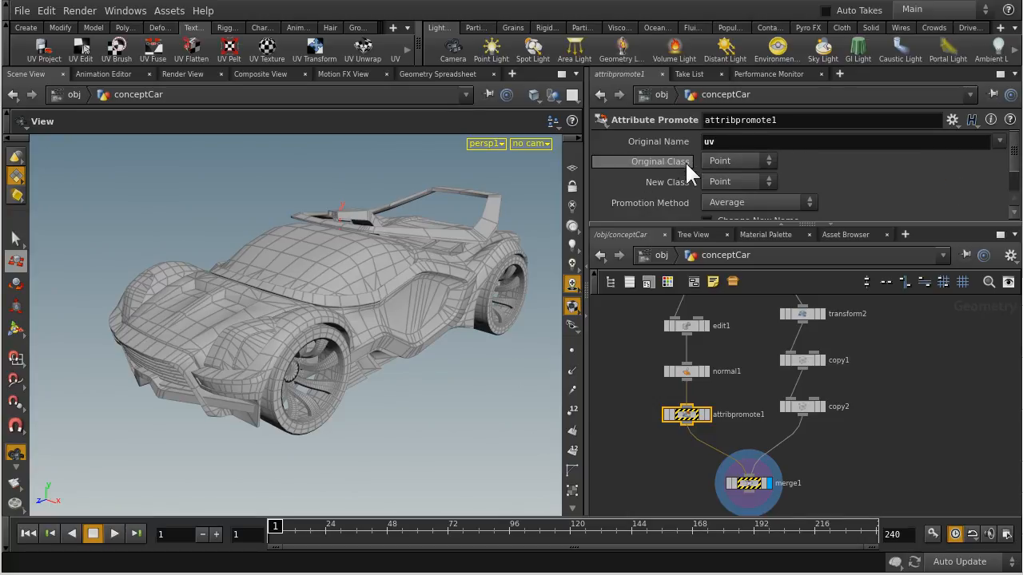
pyautogui.click(685, 371)
pyautogui.middleClick(686, 371)
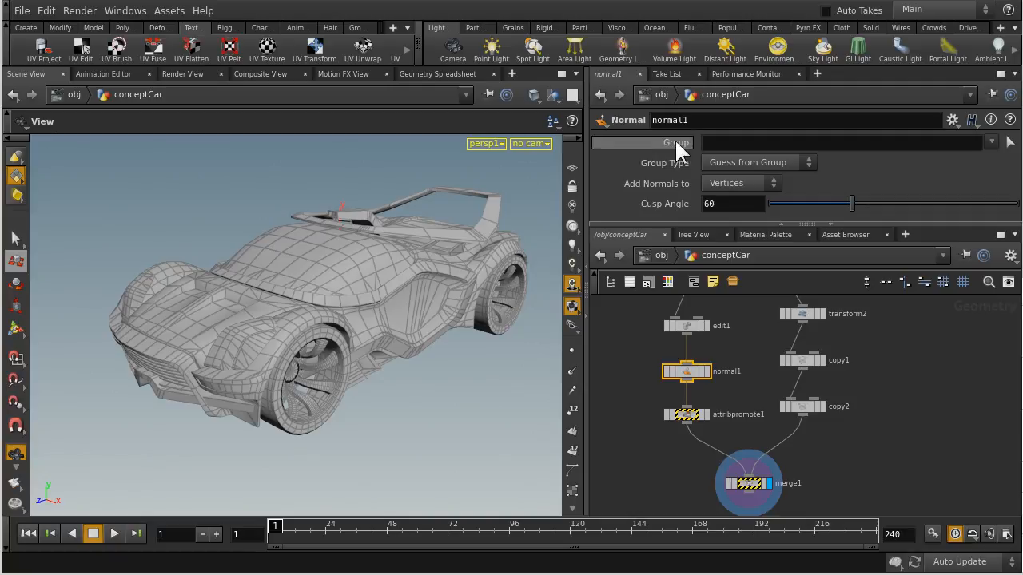
pyautogui.click(685, 418)
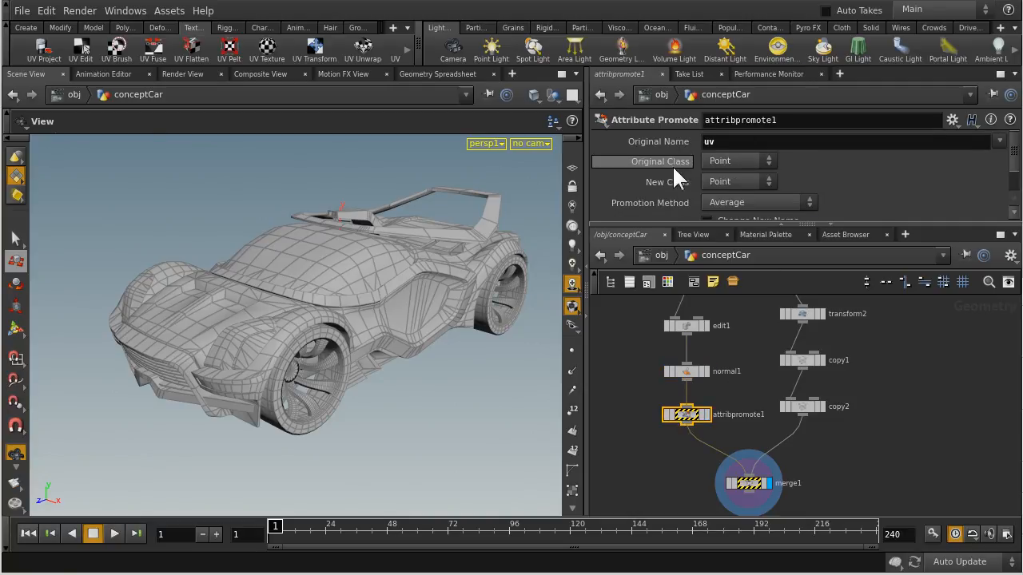
pyautogui.click(741, 181)
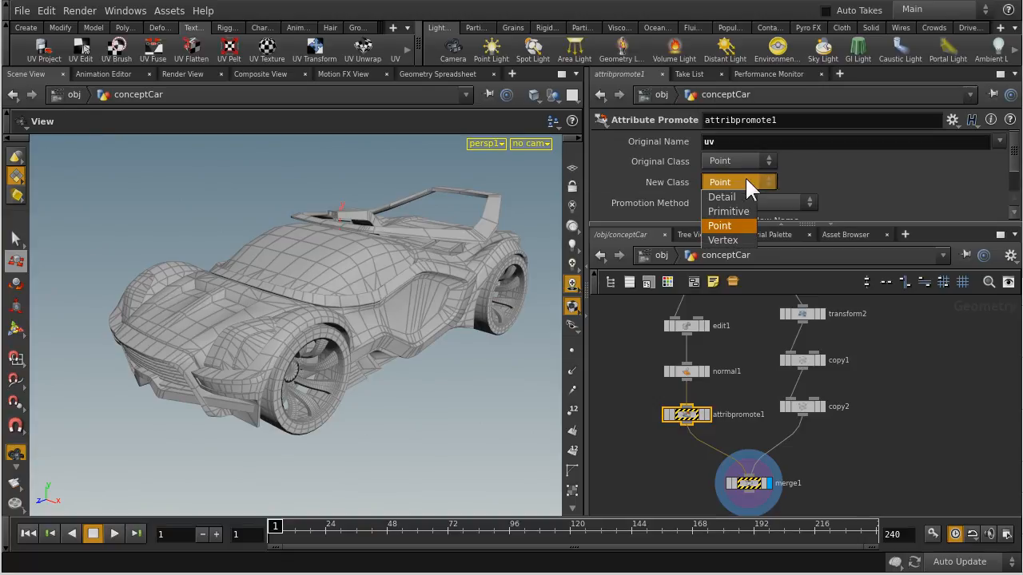
pyautogui.click(728, 239)
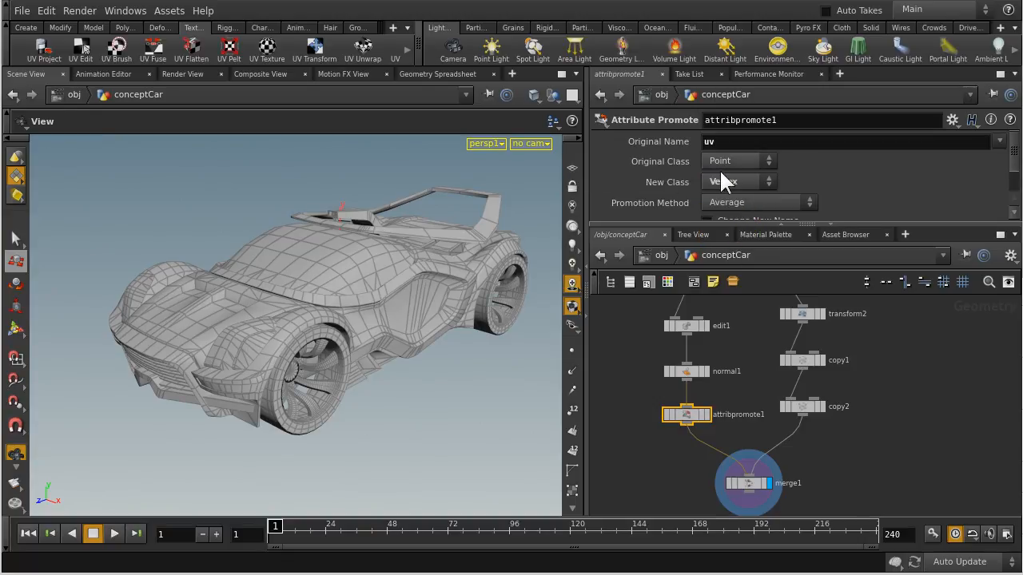
# Check the point and vertex attributes in merge1's geometry information, and reposition the node slightly below its inputs.
pyautogui.moveTo(906, 446); pyautogui.dragTo(891, 359, button='middle')
pyautogui.click(728, 379)
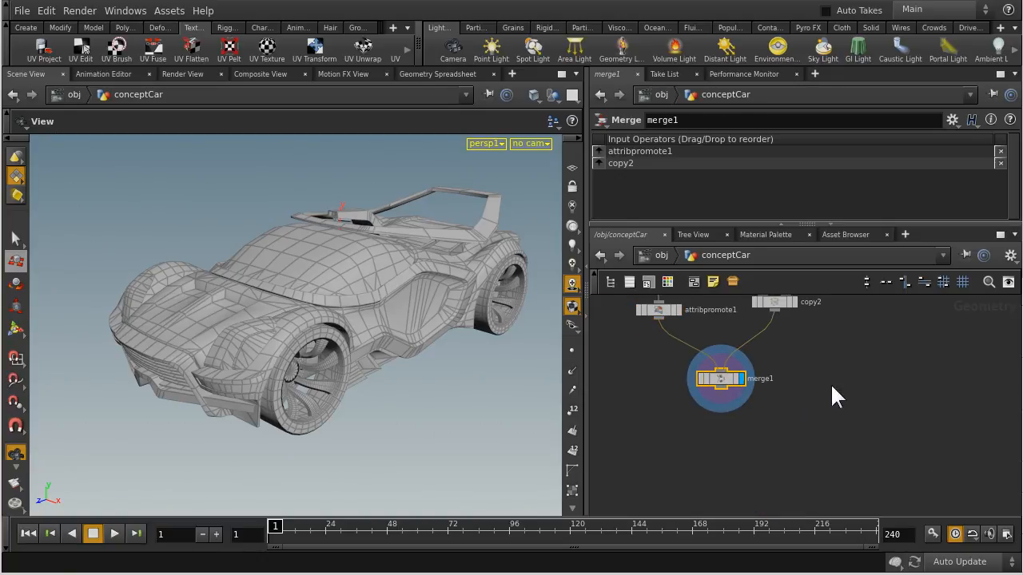
pyautogui.middleClick(723, 381)
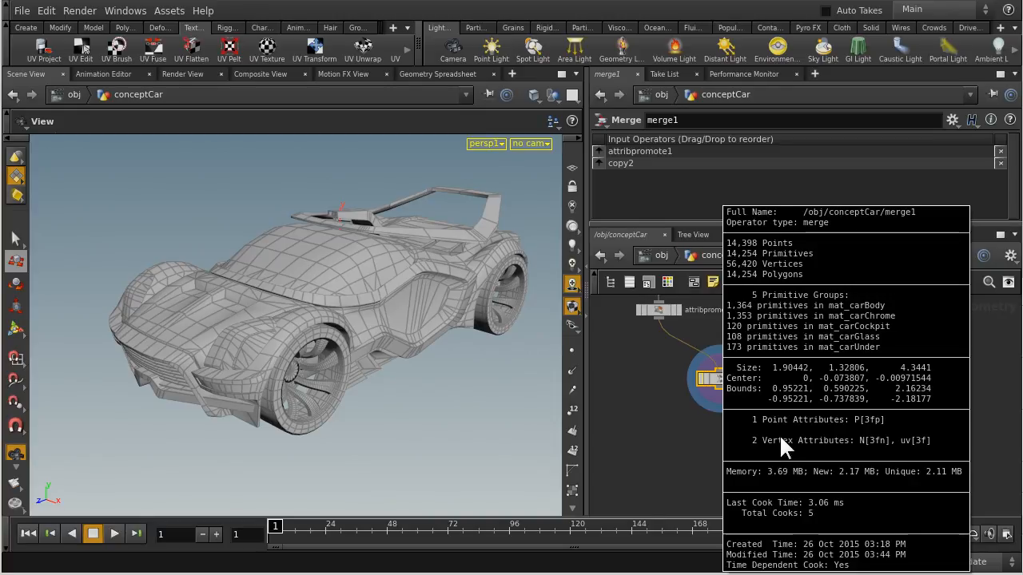
pyautogui.click(757, 440)
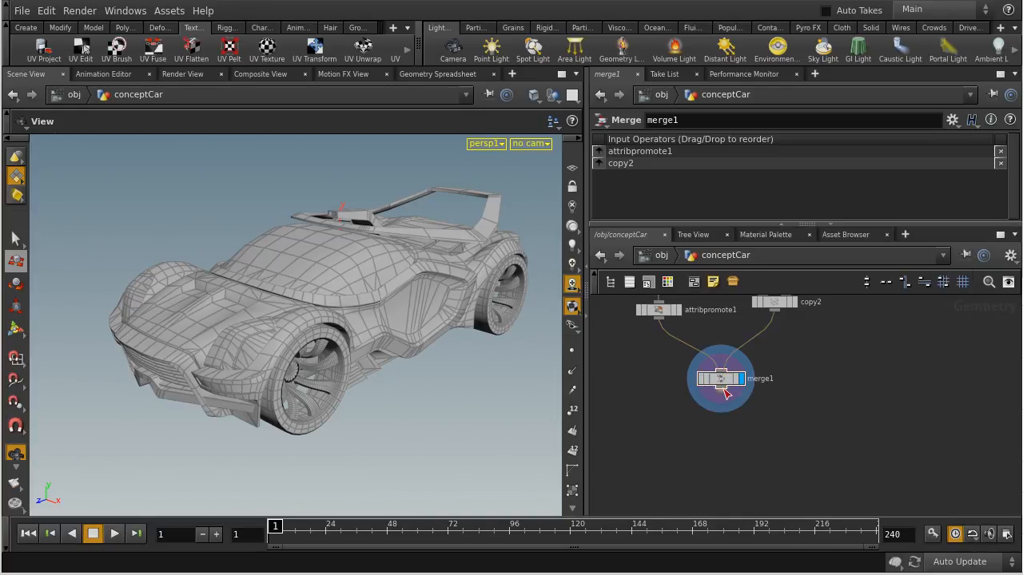
pyautogui.moveTo(720, 379); pyautogui.dragTo(709, 384)
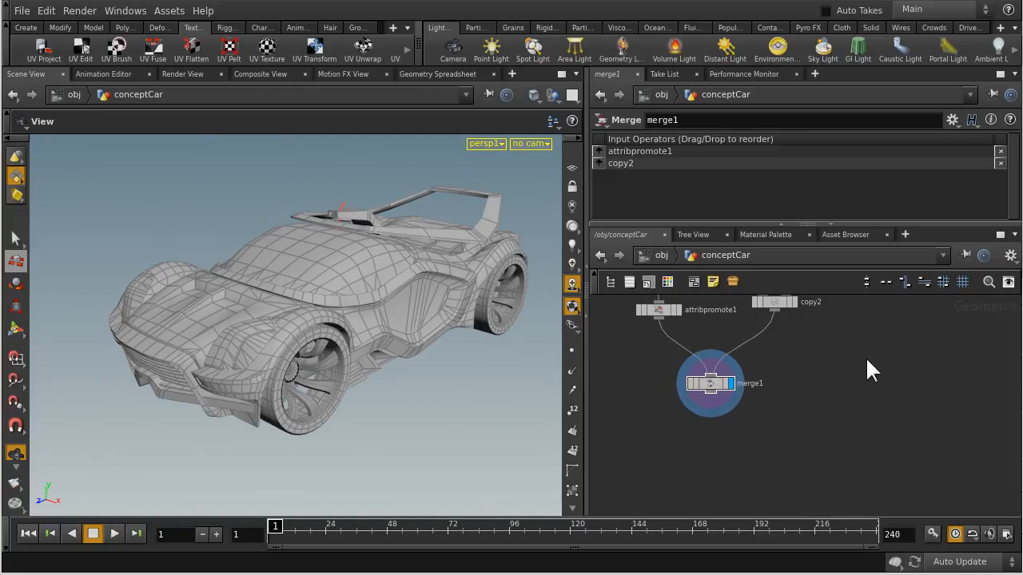